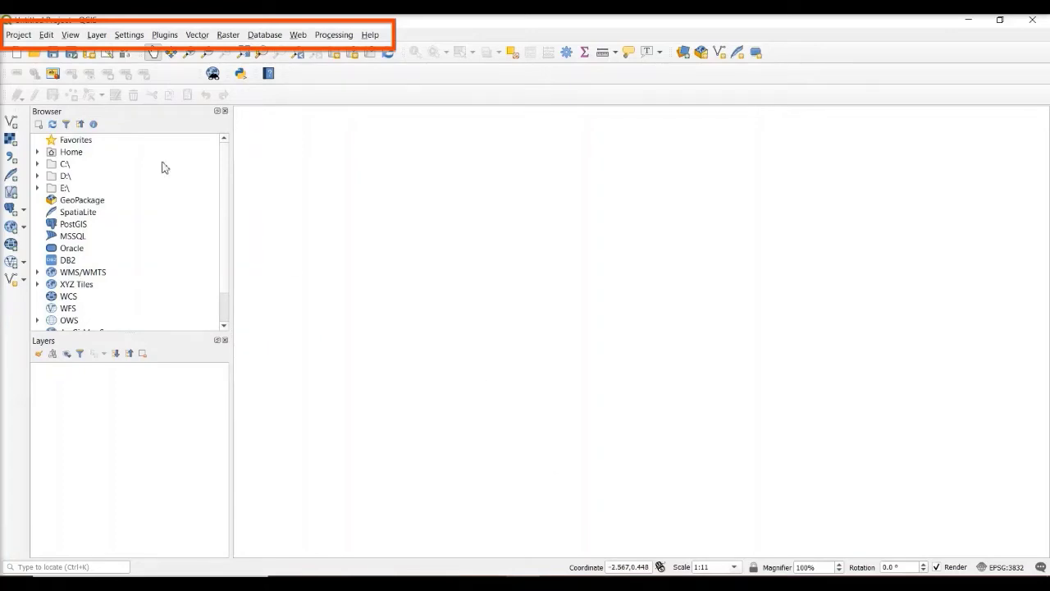
# Step: Look over the available project, view, layer, plugin, web, database and help commands, and the folders on the C drive
pyautogui.click(13, 36)
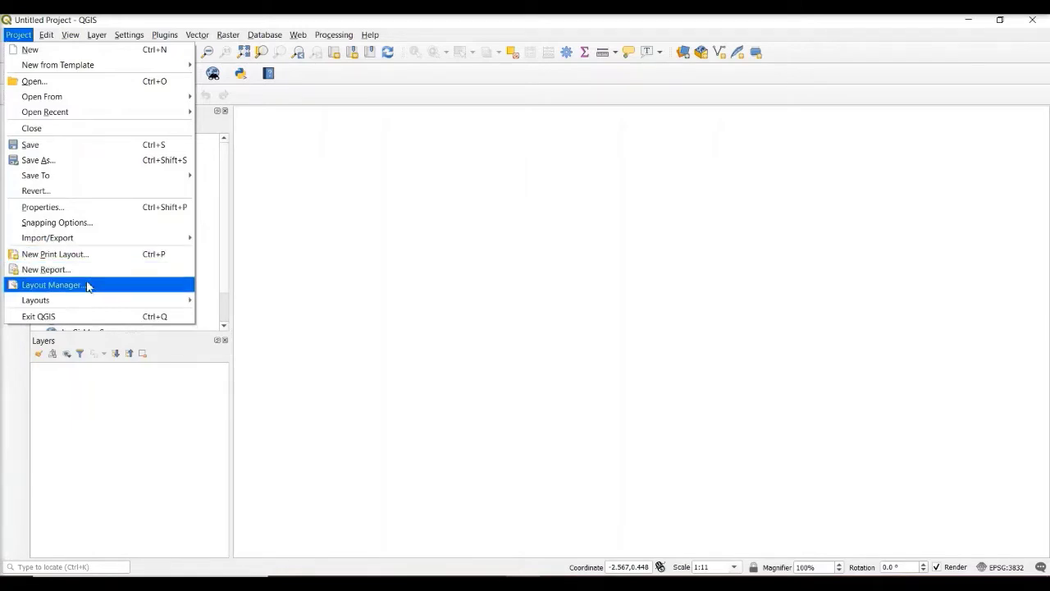
pyautogui.moveTo(47, 35)
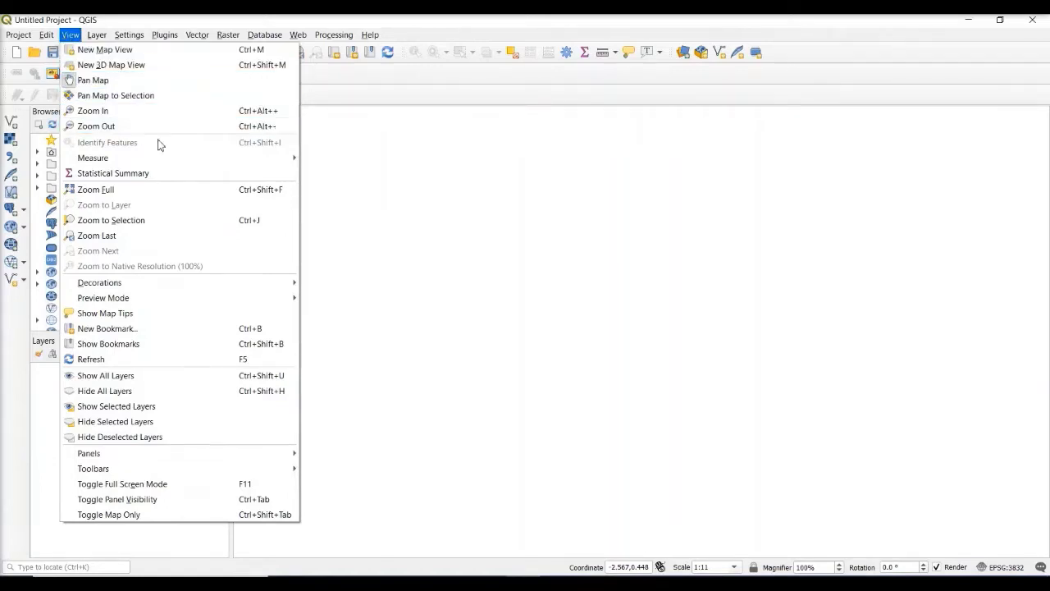
pyautogui.moveTo(210, 164)
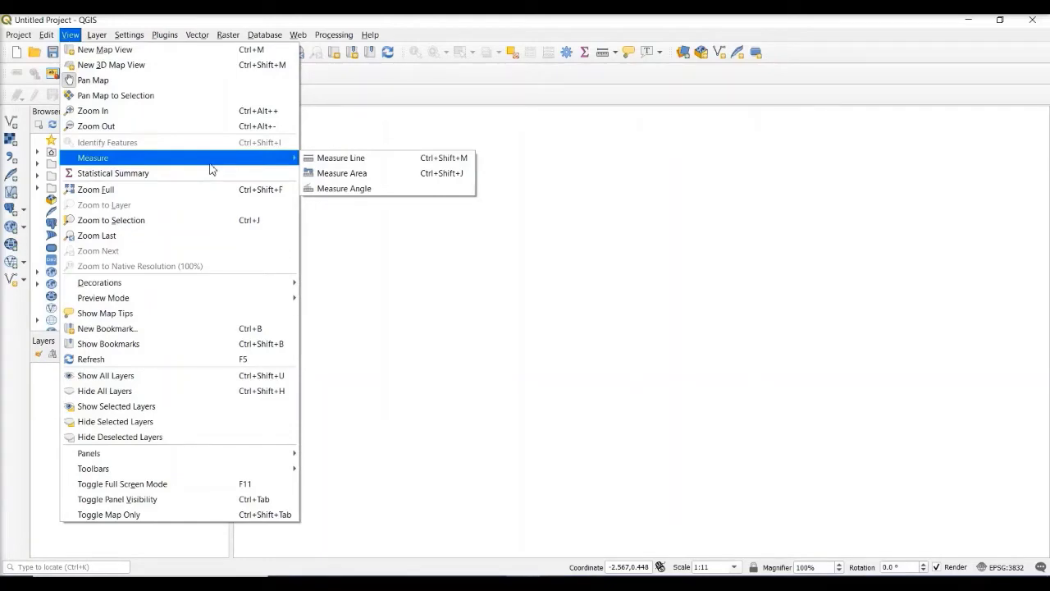
pyautogui.moveTo(100, 36)
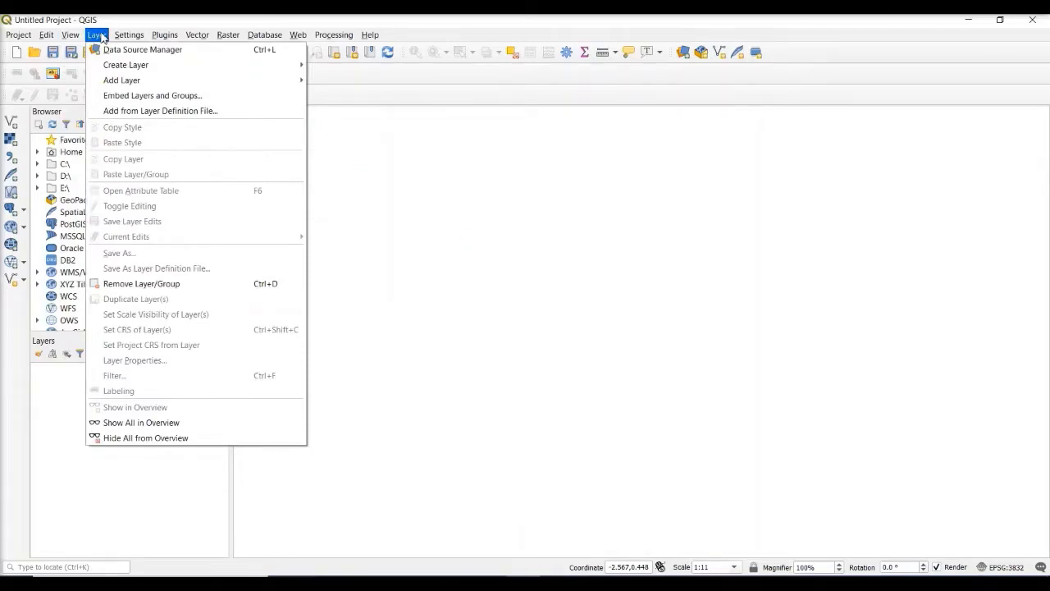
pyautogui.moveTo(153, 69)
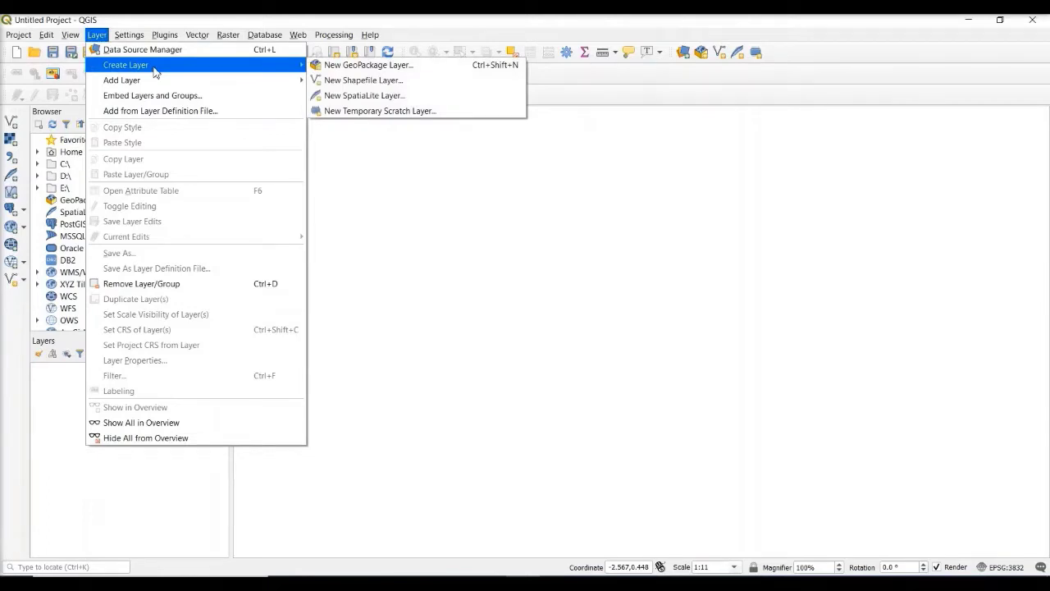
pyautogui.moveTo(182, 82)
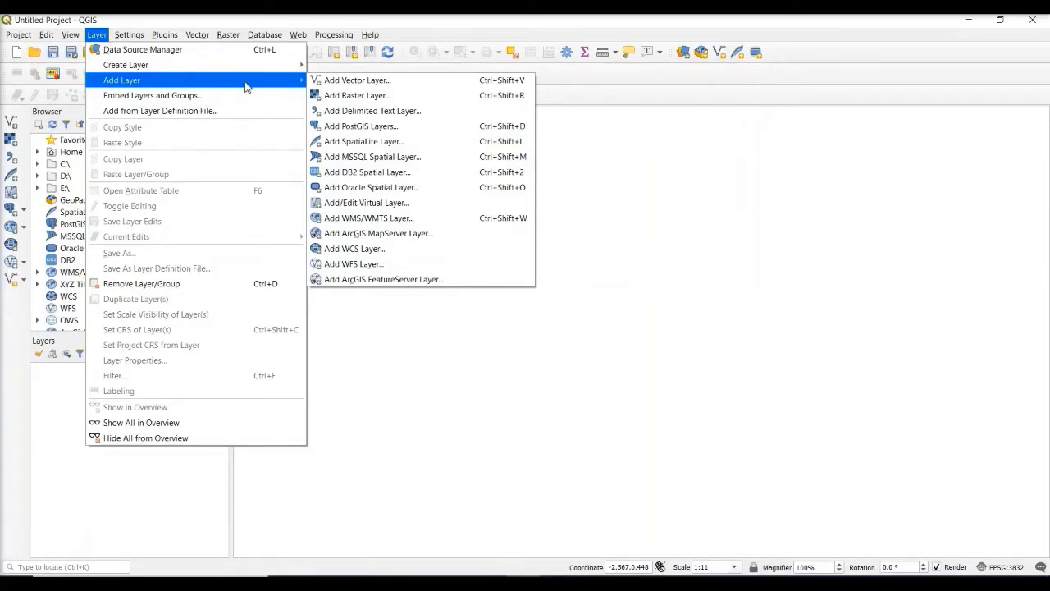
pyautogui.moveTo(134, 37)
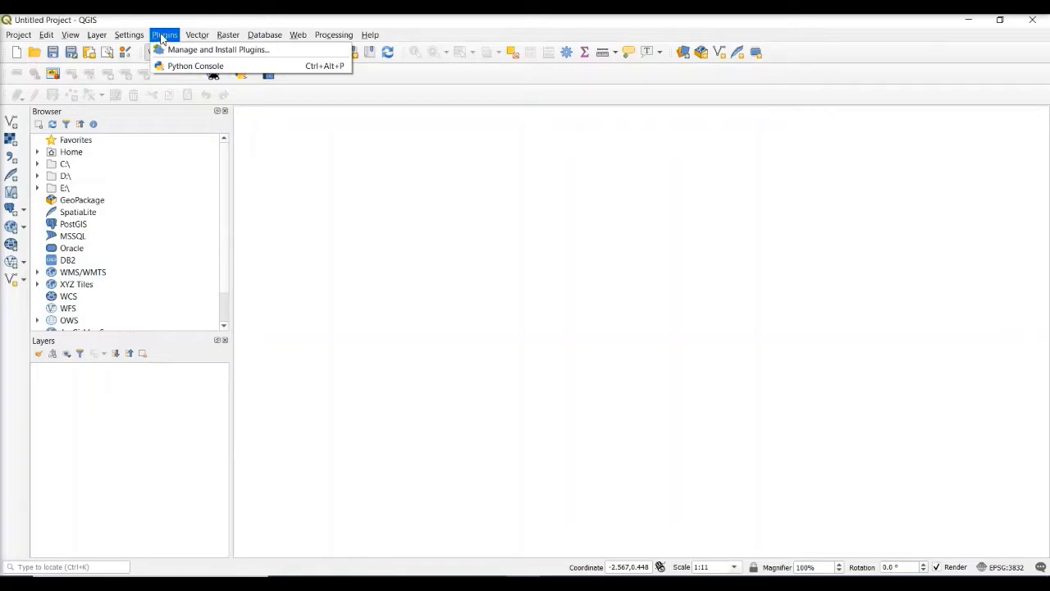
pyautogui.moveTo(200, 39)
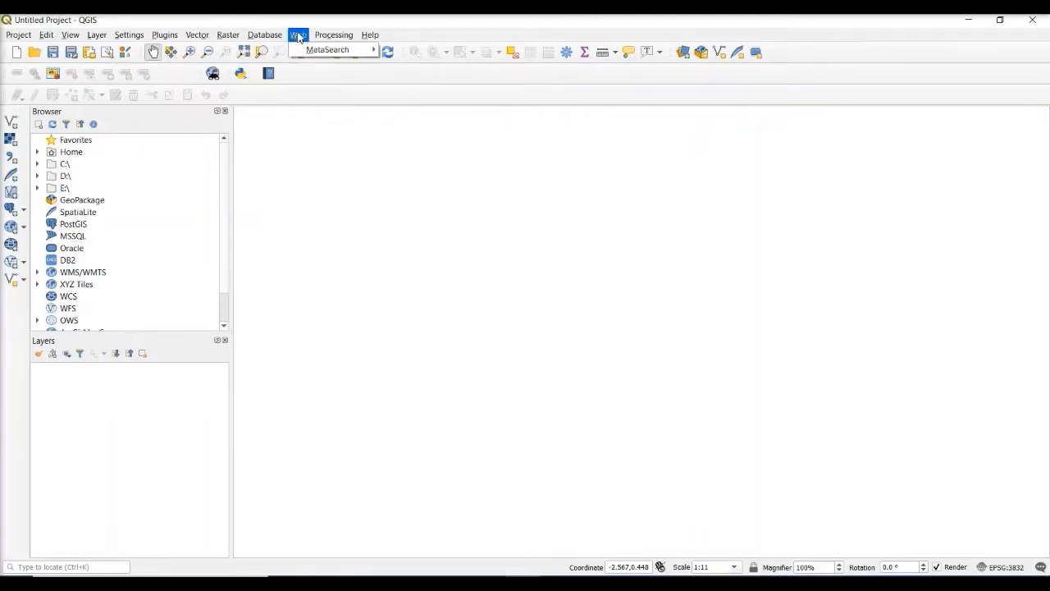
pyautogui.moveTo(326, 36)
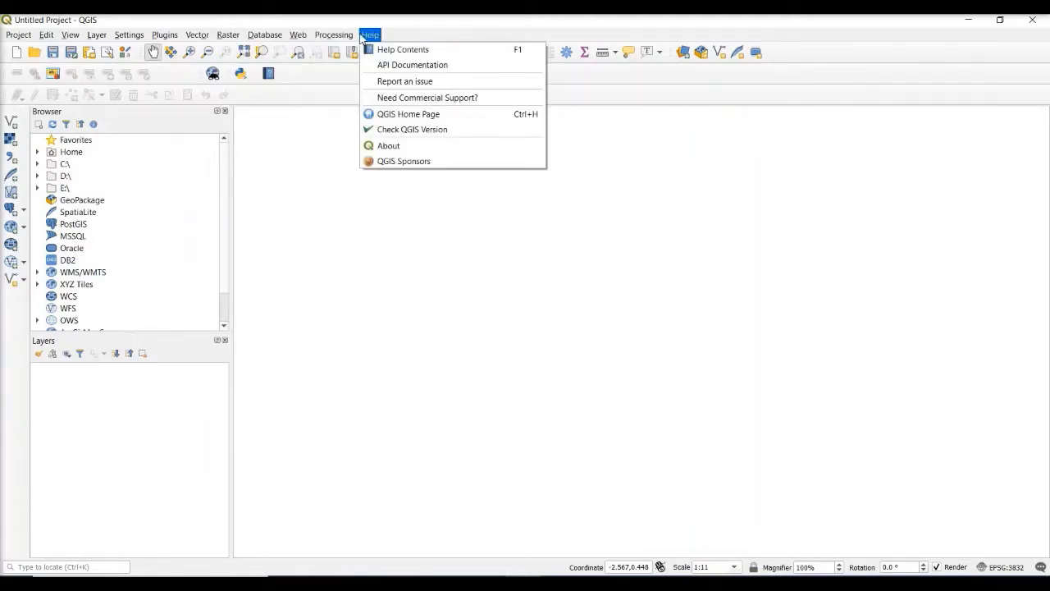
pyautogui.moveTo(265, 41)
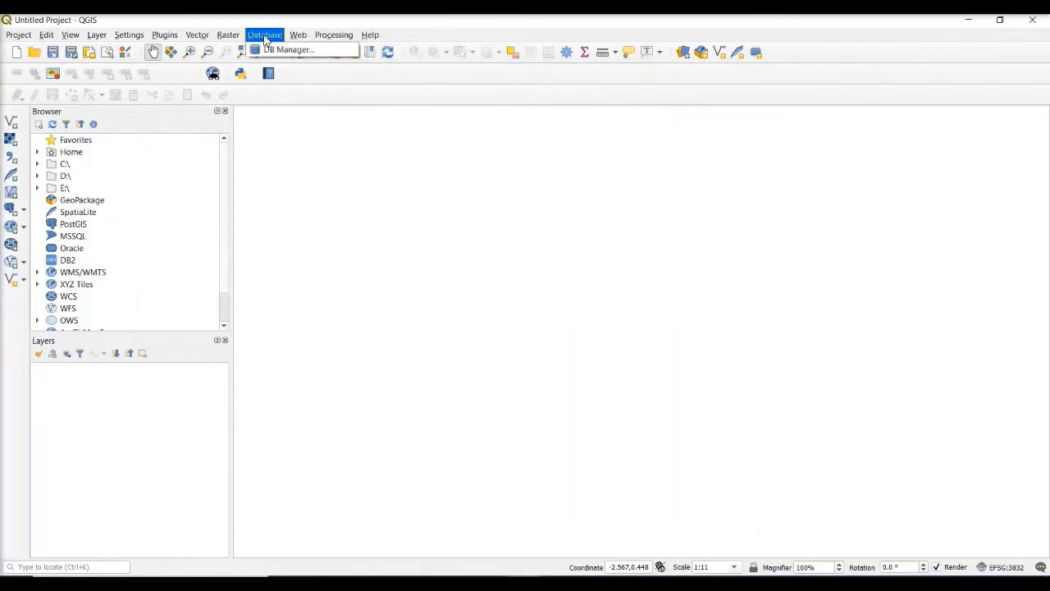
pyautogui.click(294, 70)
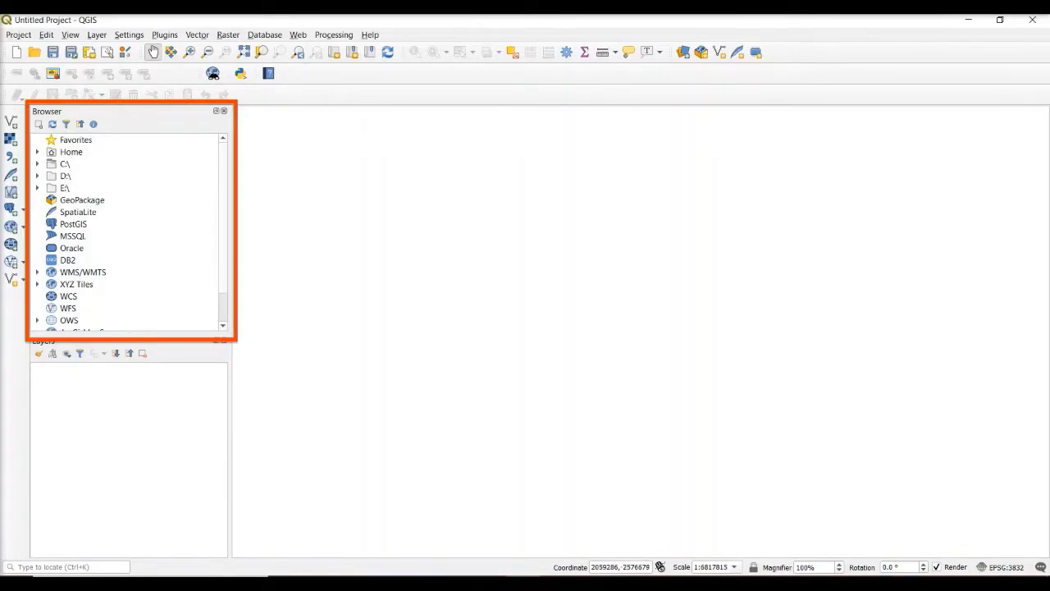
pyautogui.click(38, 164)
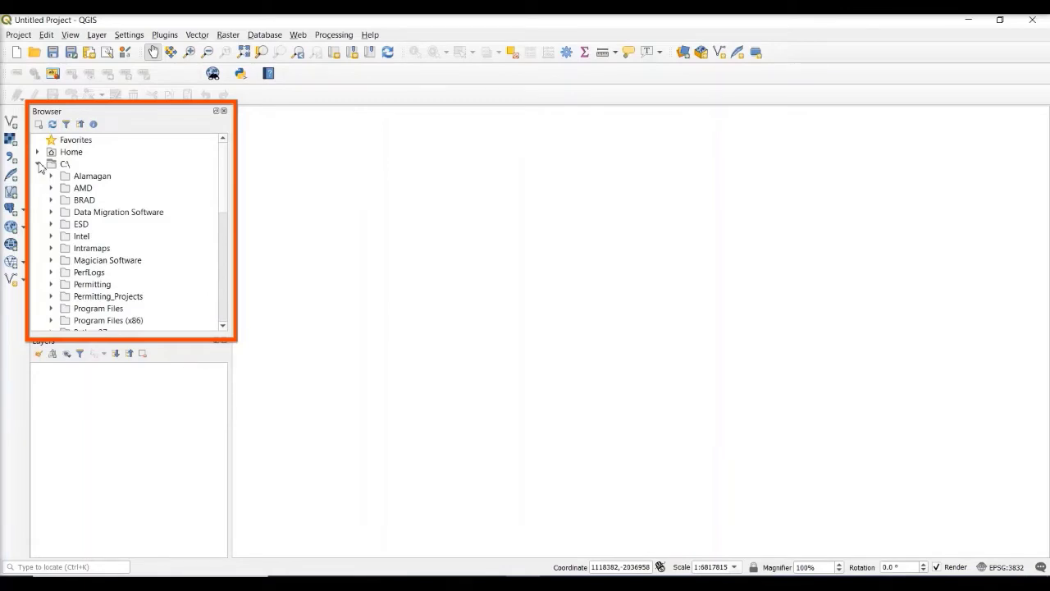
pyautogui.click(38, 164)
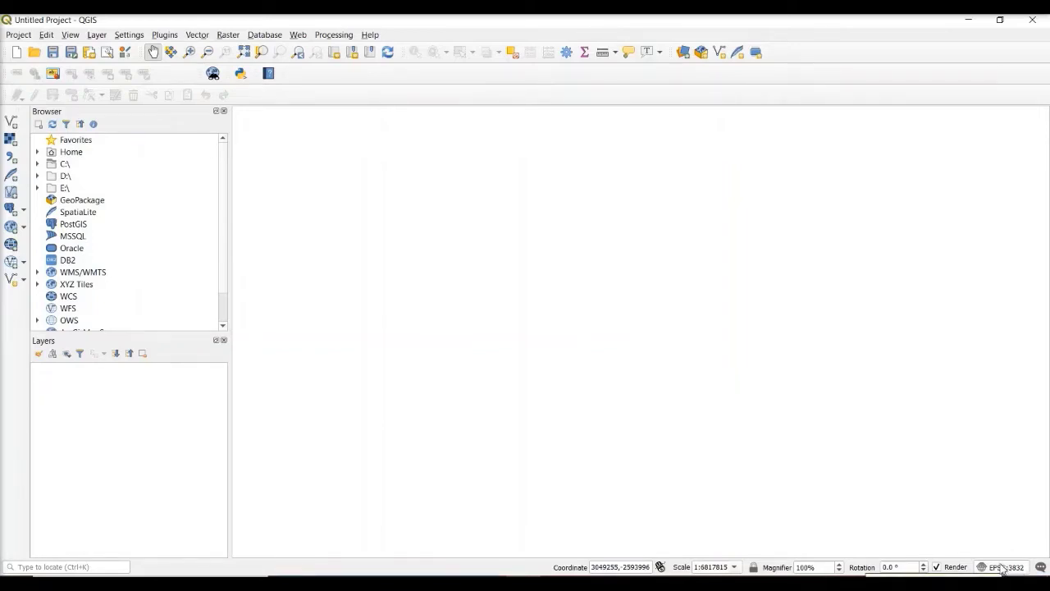
# Step: Add Vanuatu_WDPA_points.shp to the map from the 02_Datasets folder of C:\QGIS_Training_Vanuatu using the file browser
pyautogui.click(38, 165)
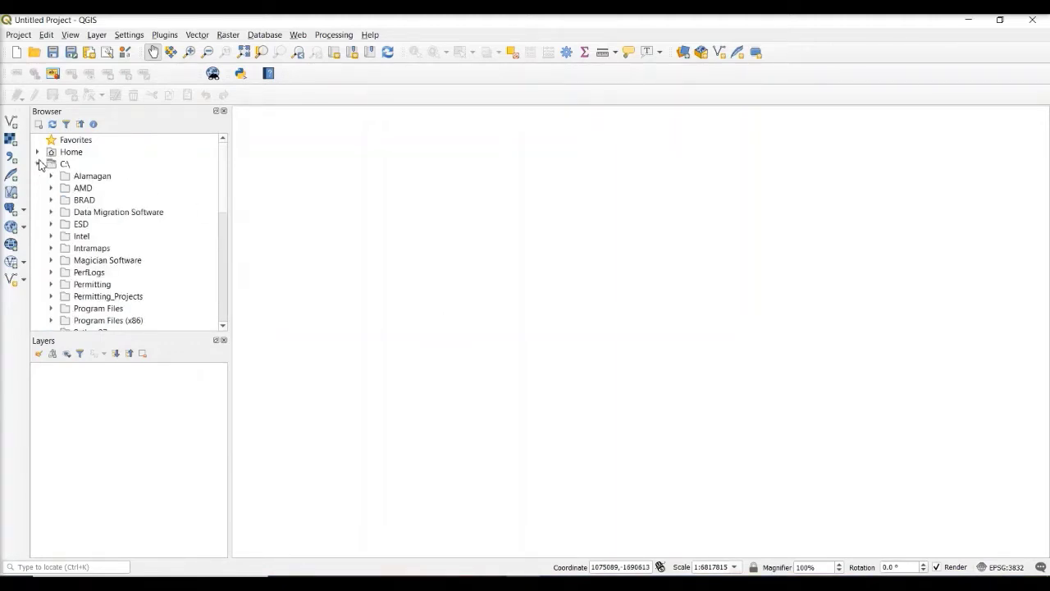
pyautogui.moveTo(223, 197); pyautogui.dragTo(225, 226)
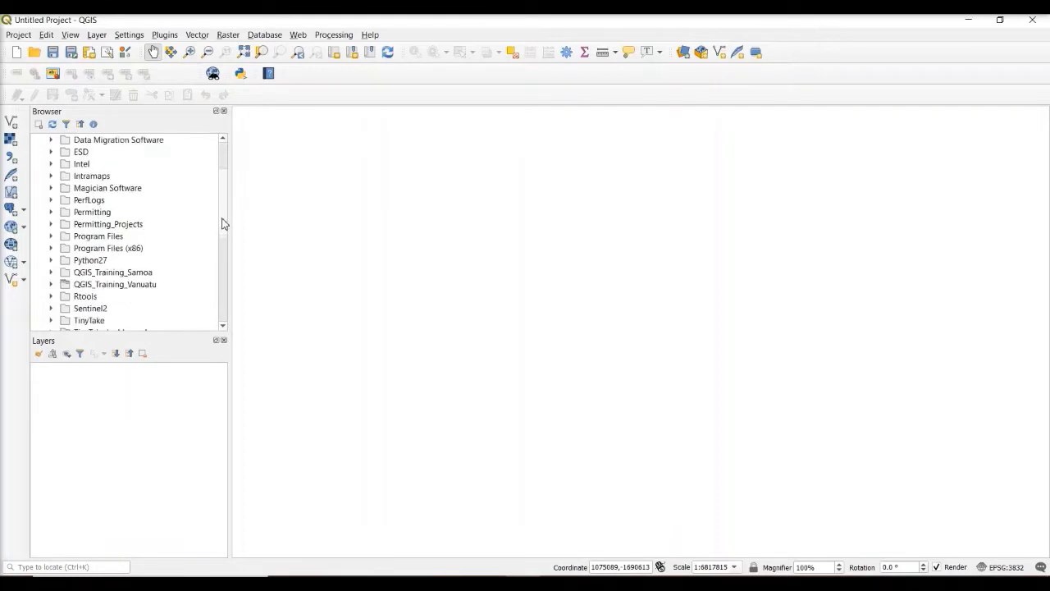
pyautogui.doubleClick(103, 285)
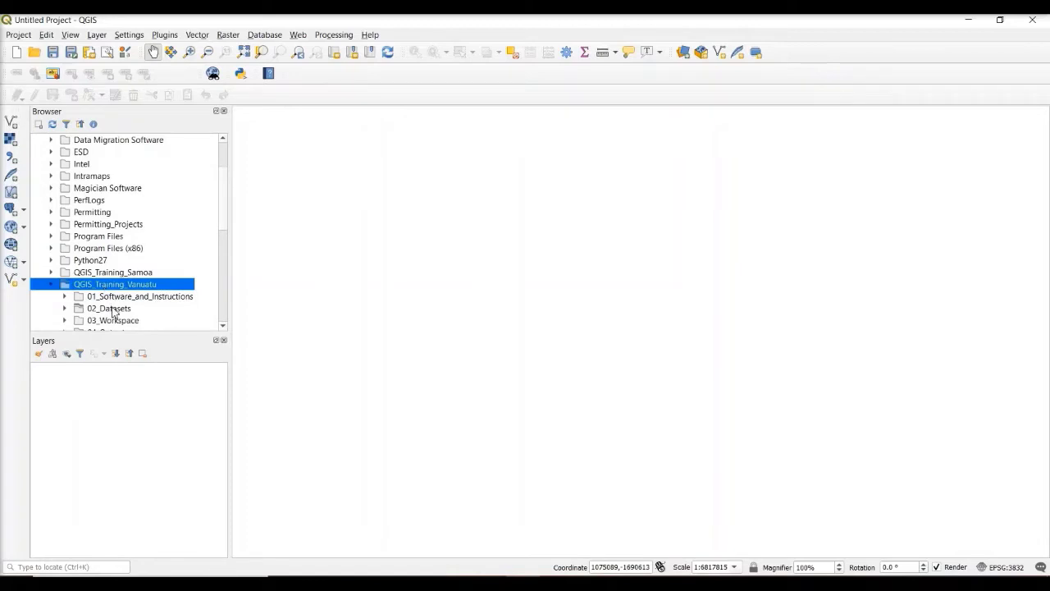
pyautogui.doubleClick(114, 309)
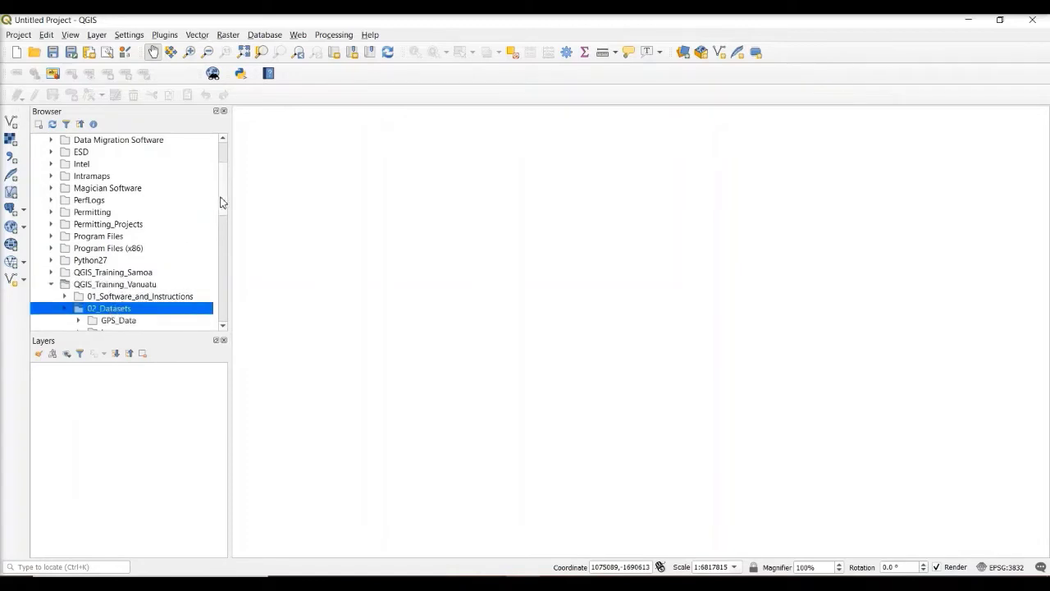
pyautogui.scroll(-4, 223, 214)
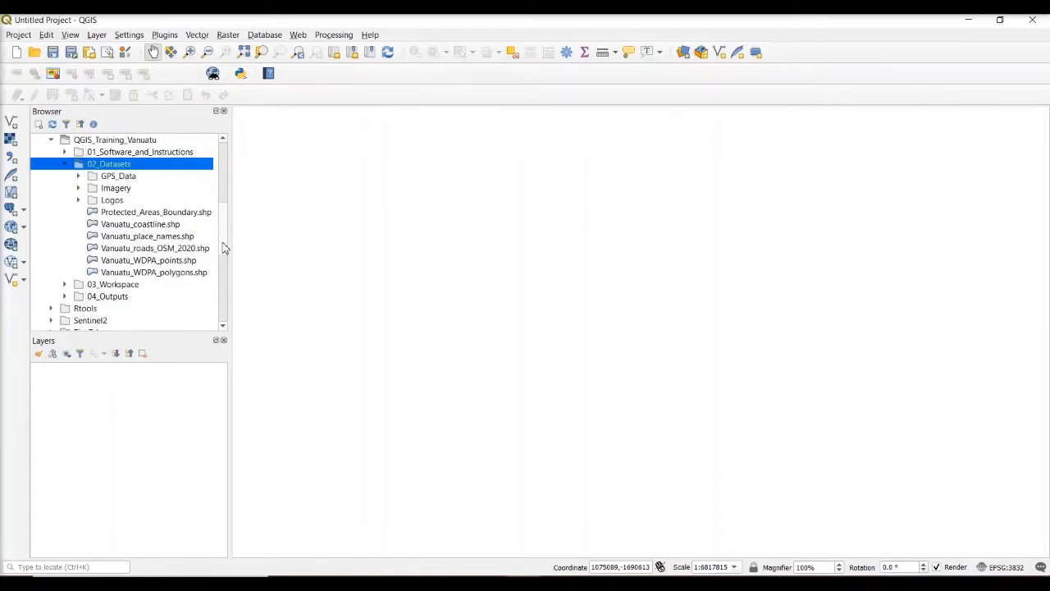
pyautogui.doubleClick(179, 261)
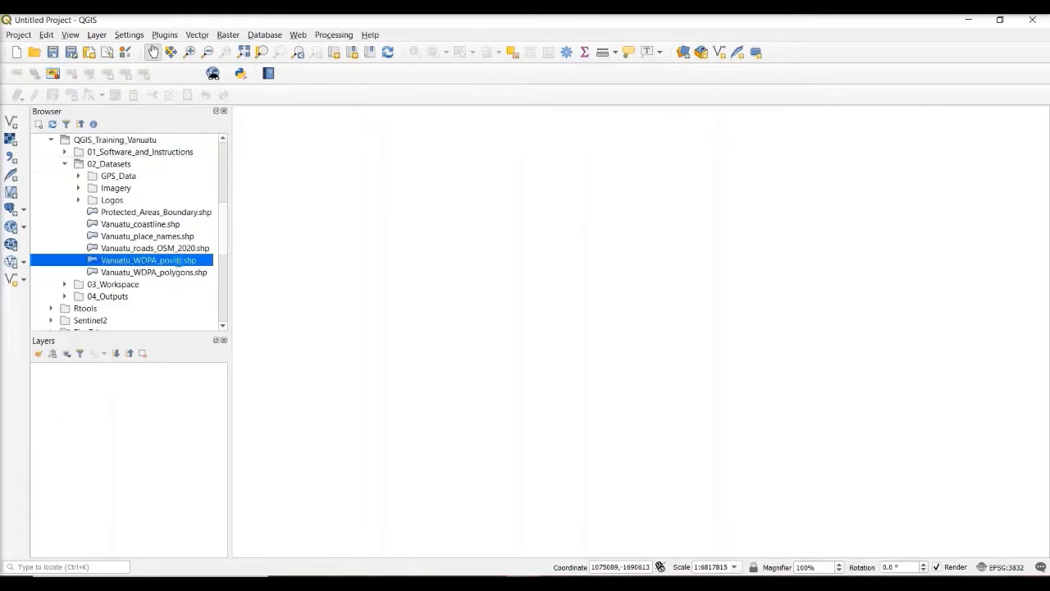
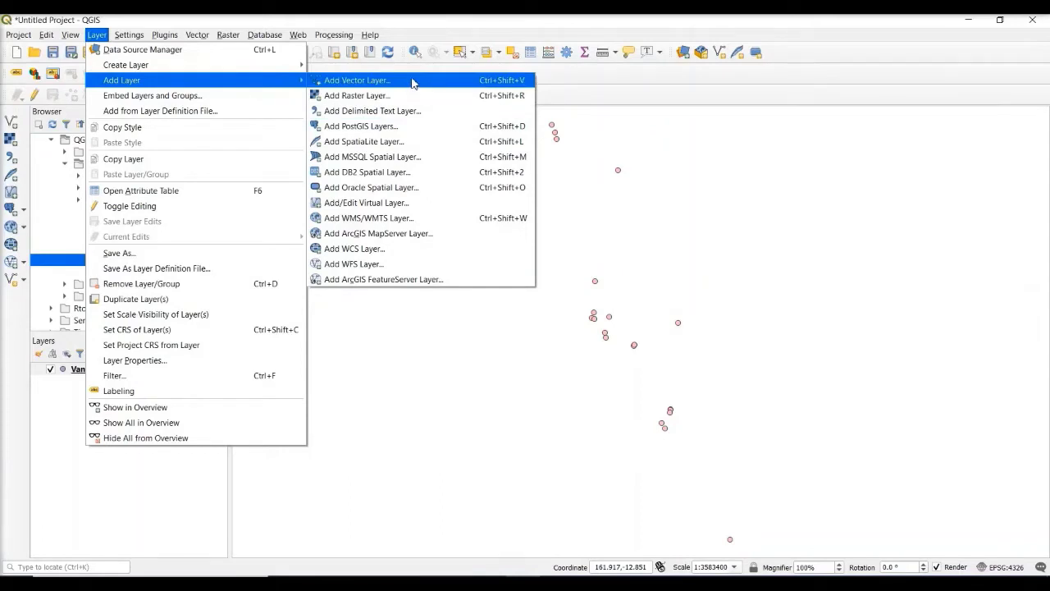
# Step: Start adding a vector layer, browse the 02_Datasets folder for its source and limit the file list to ESRI Shapefiles
pyautogui.click(412, 82)
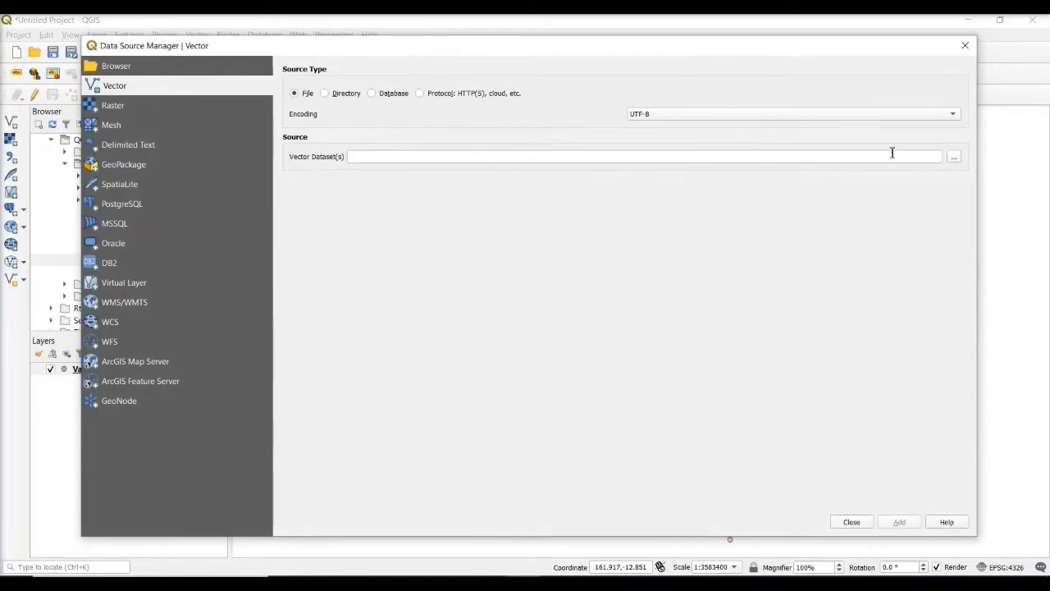
pyautogui.click(956, 161)
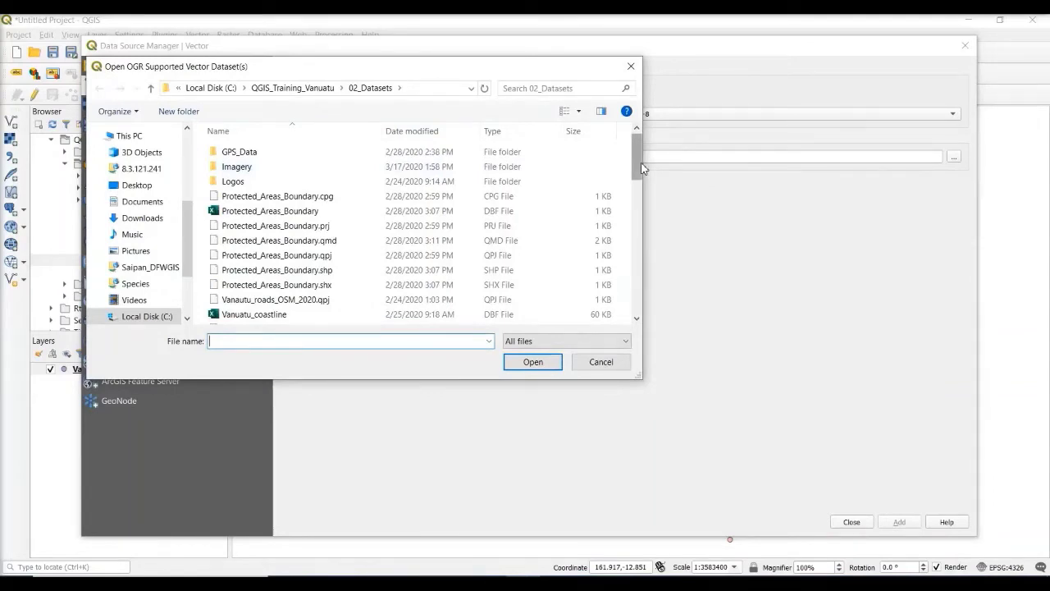
pyautogui.moveTo(643, 168); pyautogui.dragTo(647, 302)
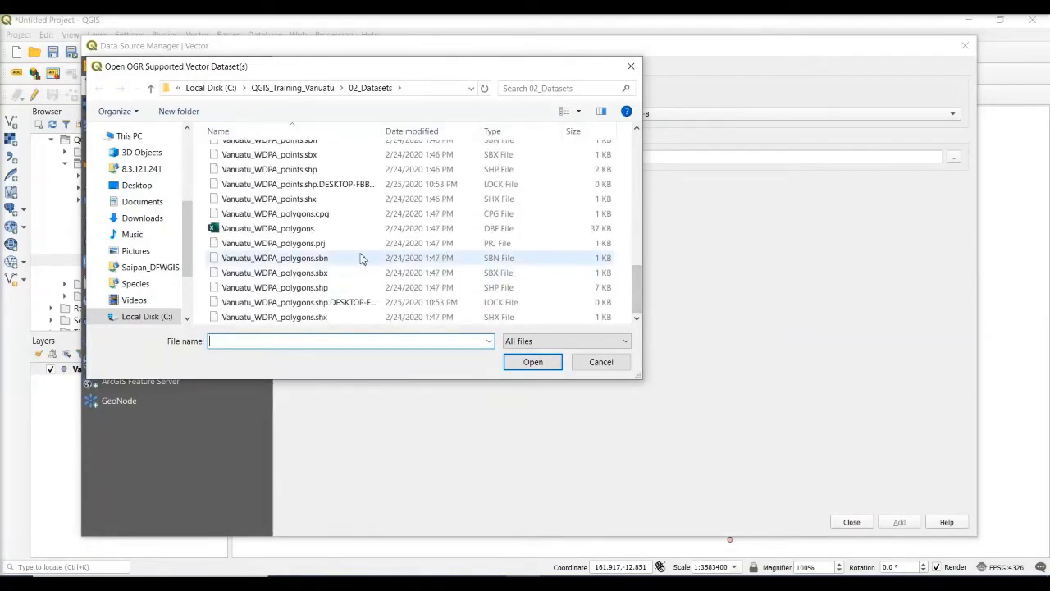
pyautogui.click(306, 289)
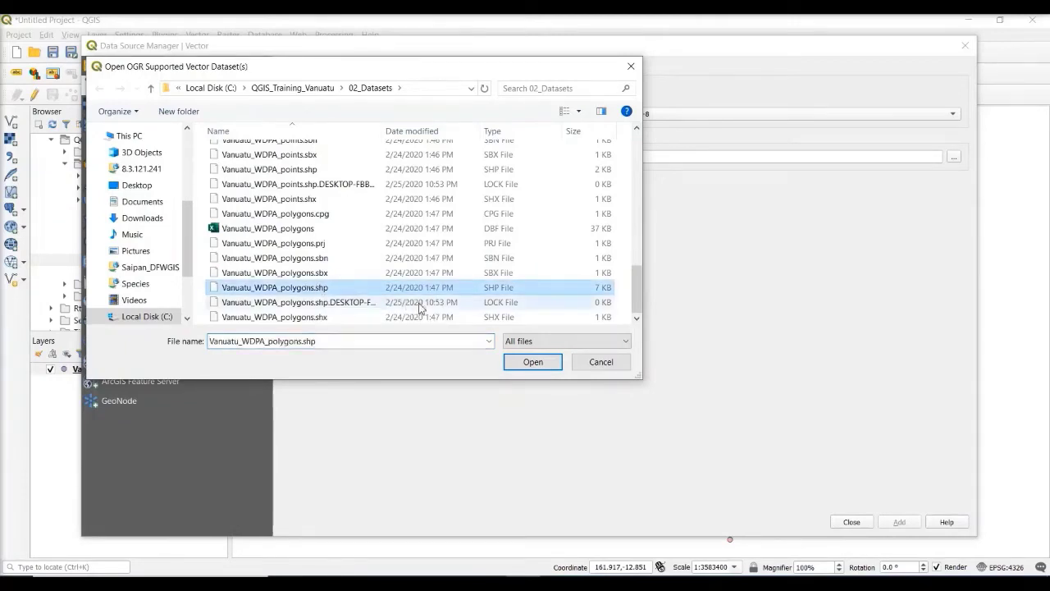
pyautogui.click(621, 343)
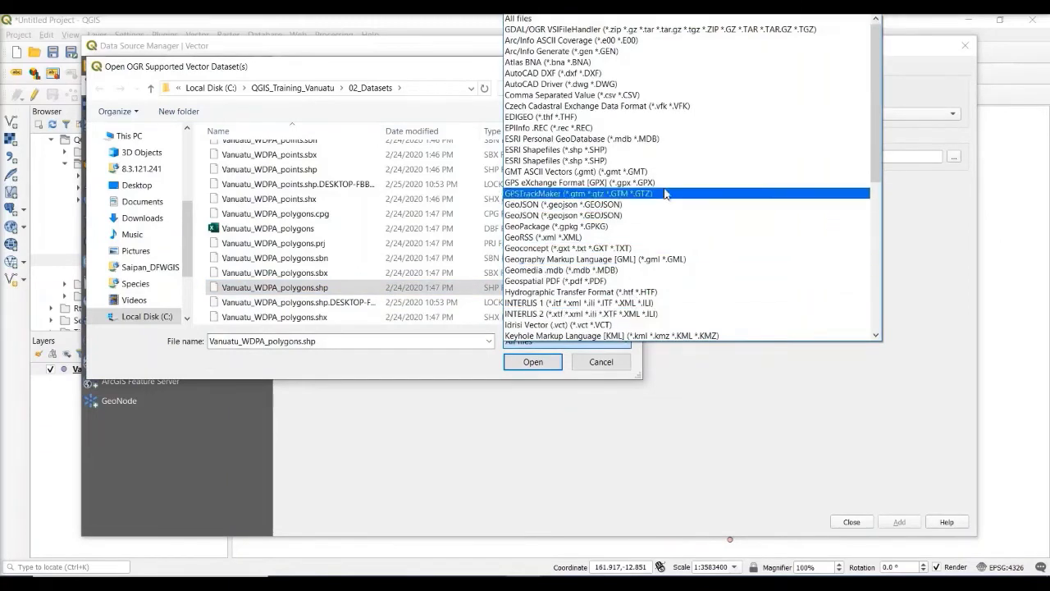
pyautogui.click(711, 164)
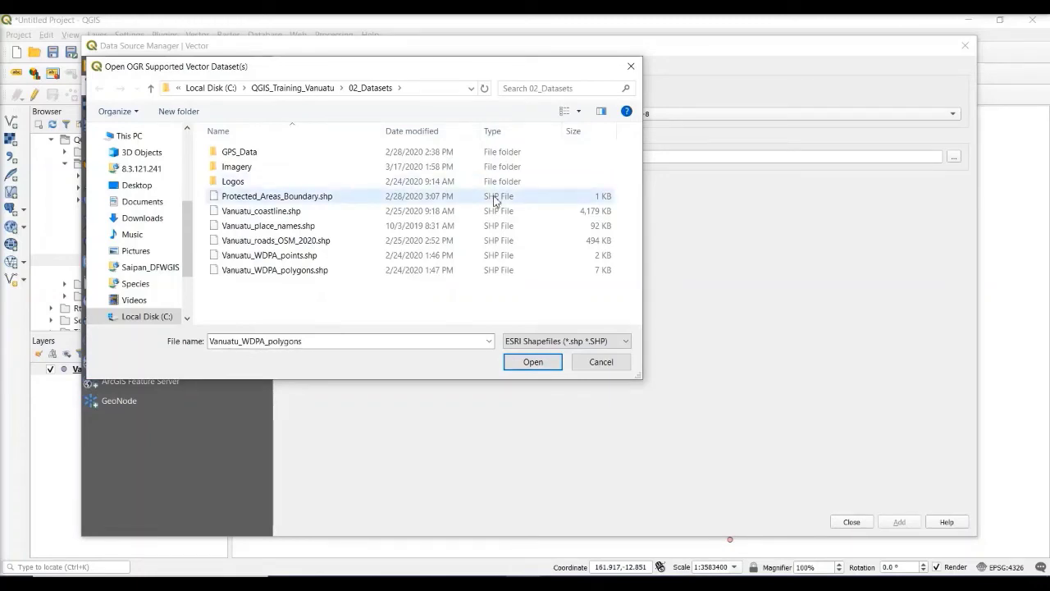
# Step: Add Vanuatu_WDPA_polygons.shp to the map as a vector layer and close the data source manager
pyautogui.click(312, 279)
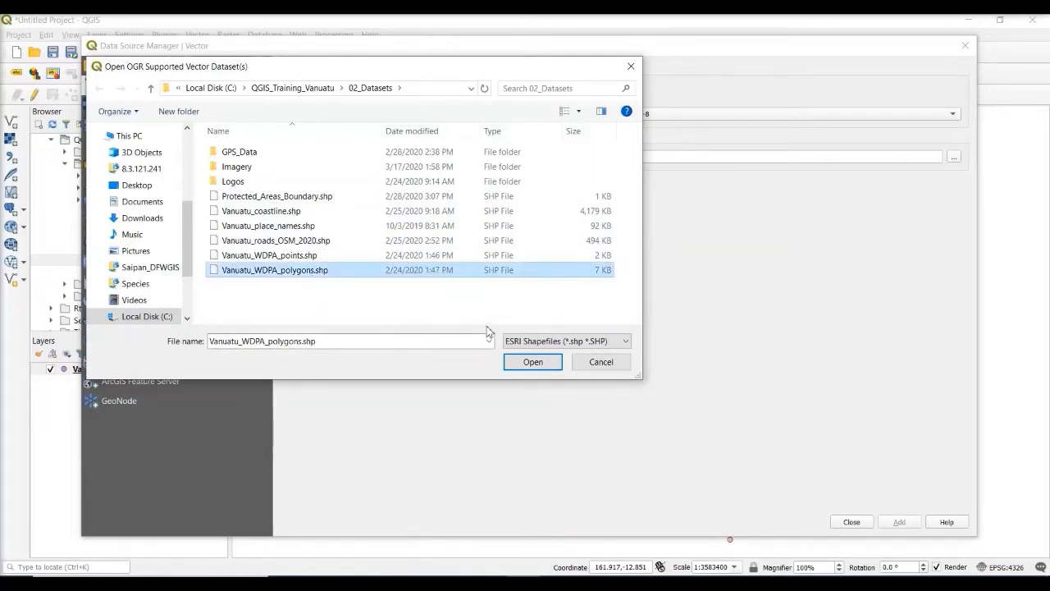
pyautogui.click(547, 365)
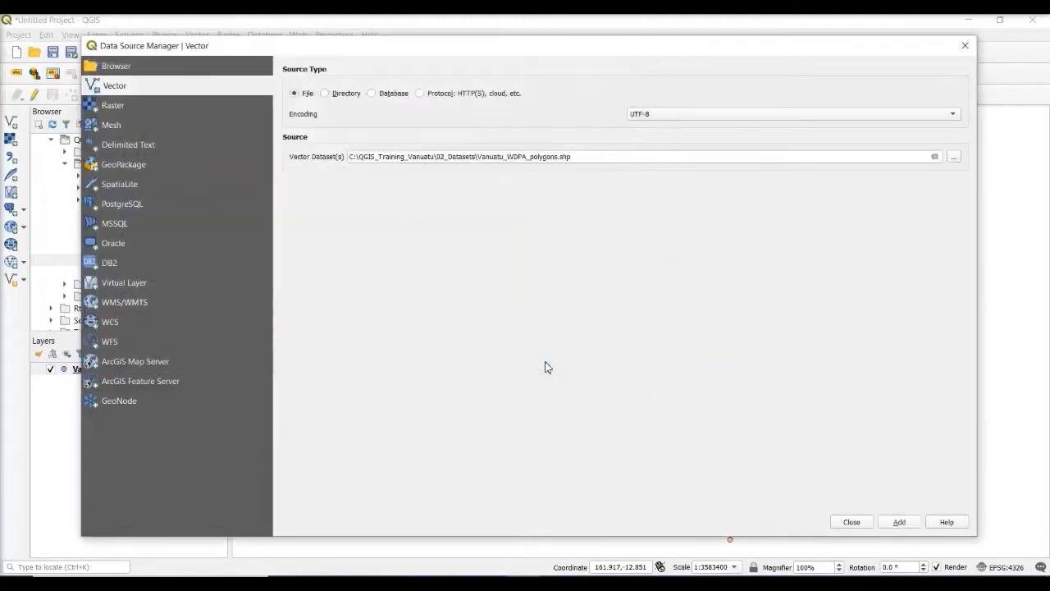
pyautogui.click(895, 524)
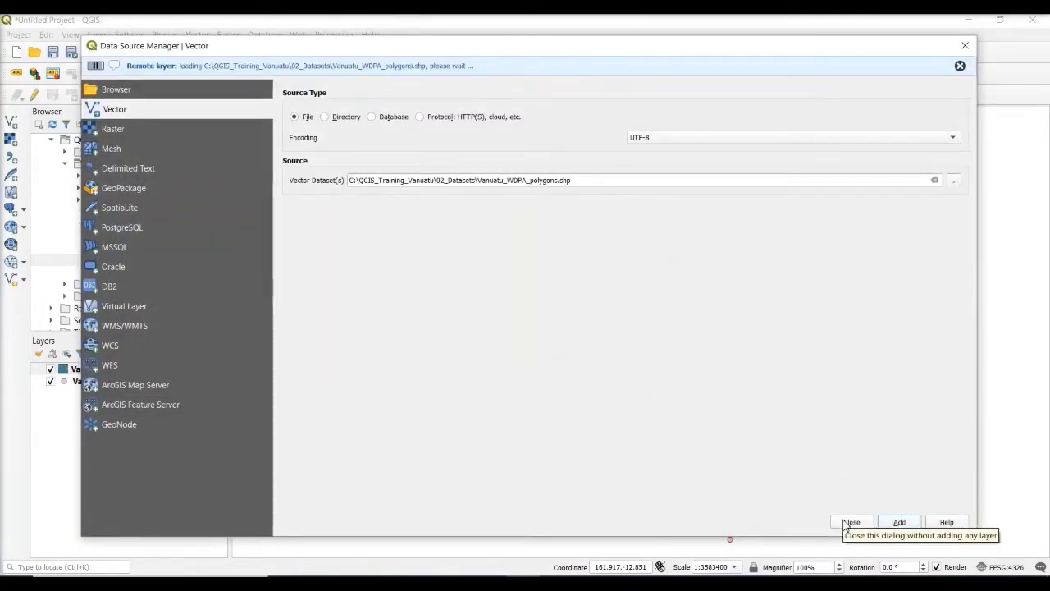
pyautogui.click(851, 523)
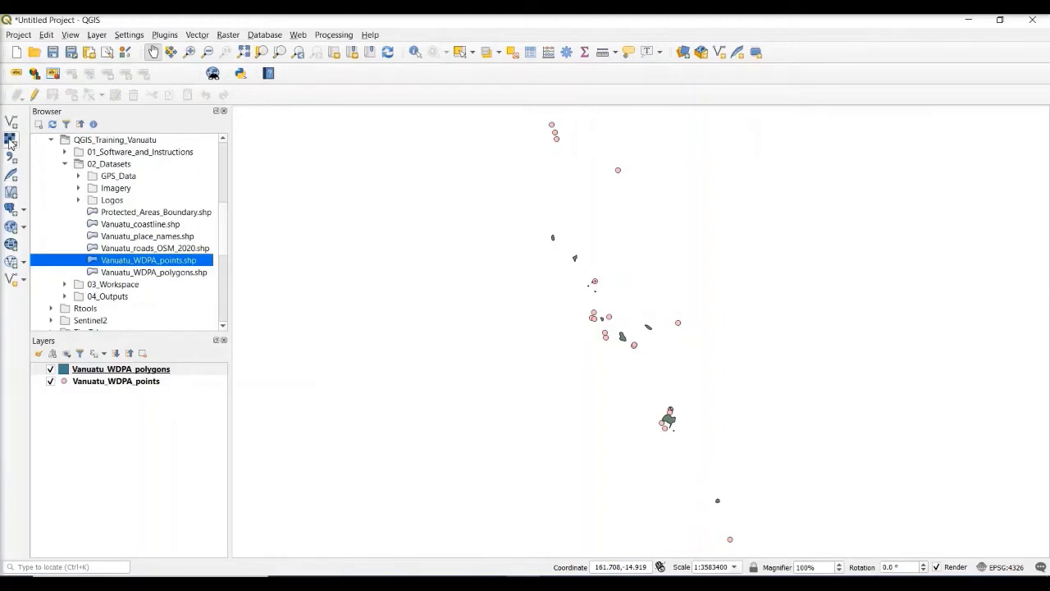
# Step: Add Efate_Sentinel2_20190330.tif from the Imagery folder of 02_Datasets as a raster layer and close the data source manager
pyautogui.click(11, 140)
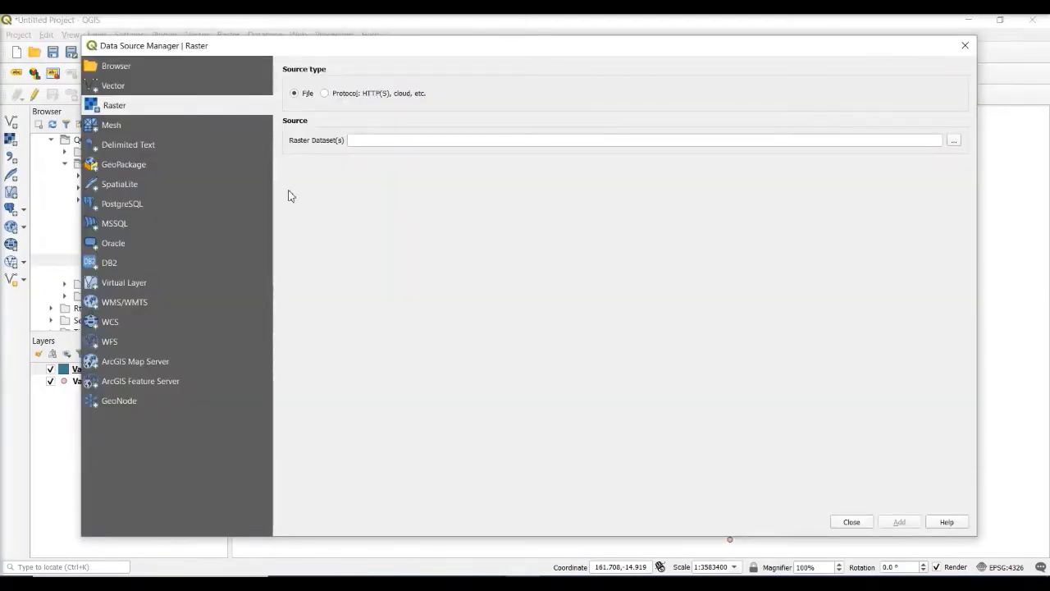
pyautogui.click(954, 141)
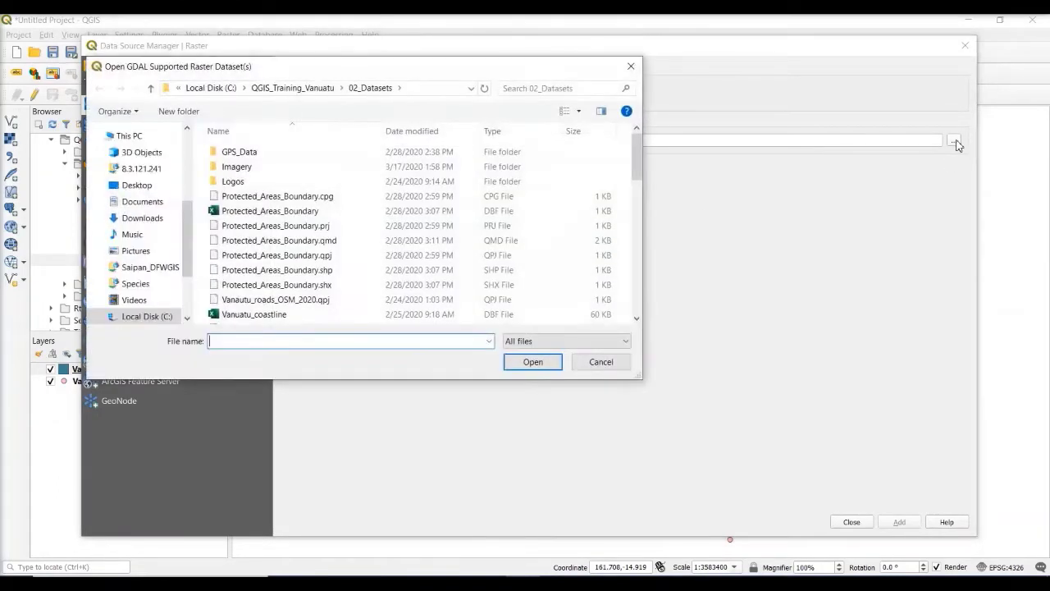
pyautogui.doubleClick(373, 169)
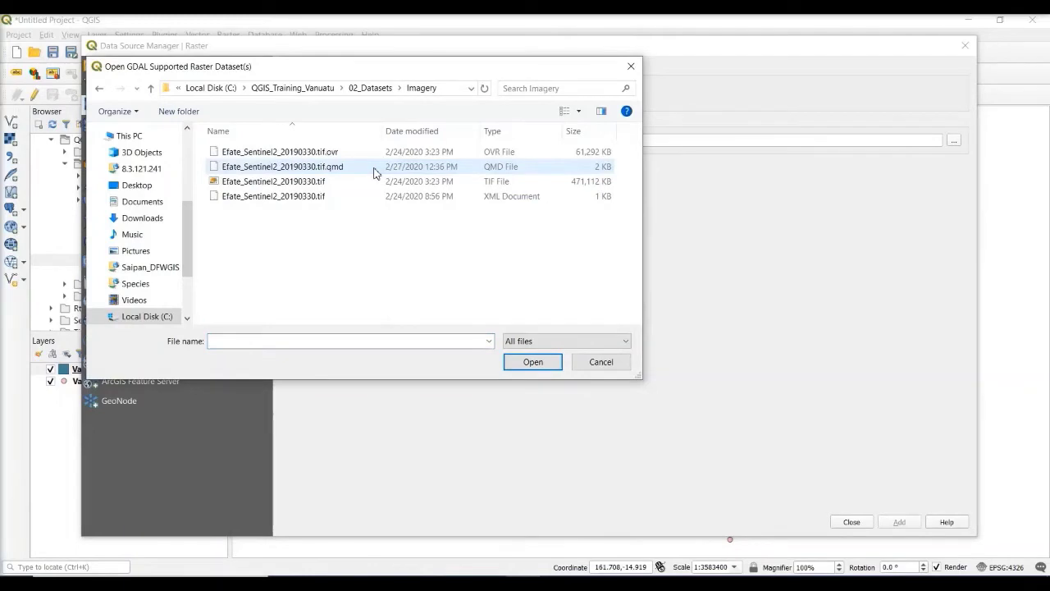
pyautogui.click(317, 186)
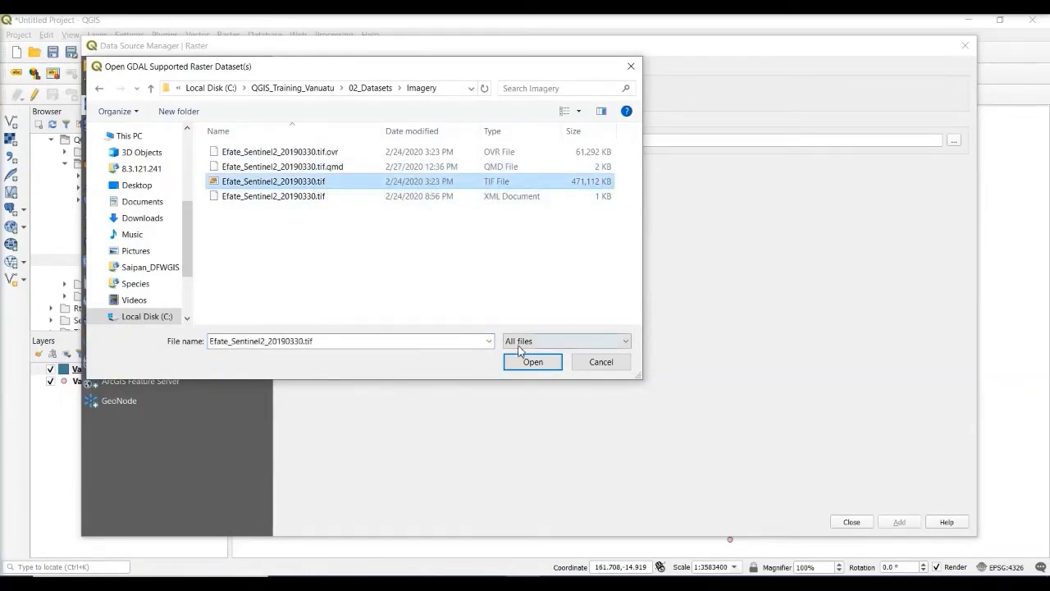
pyautogui.click(552, 367)
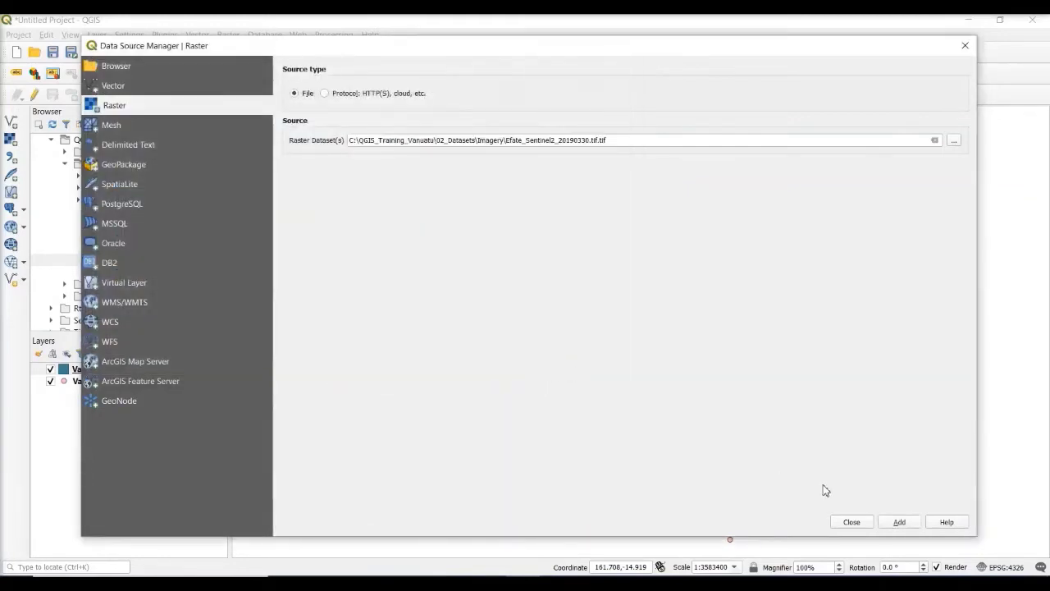
pyautogui.click(900, 523)
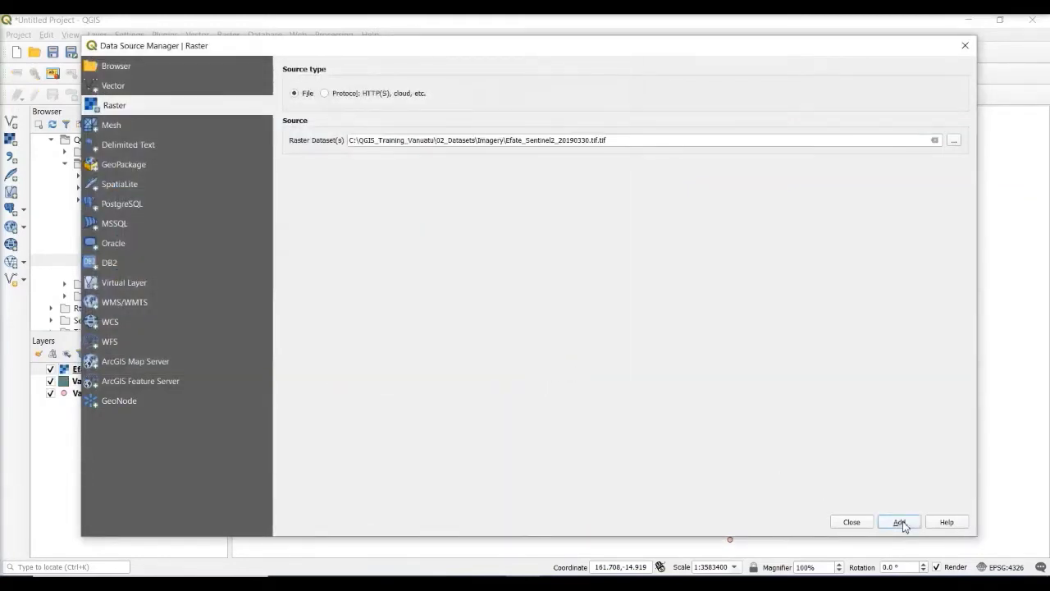
pyautogui.click(850, 523)
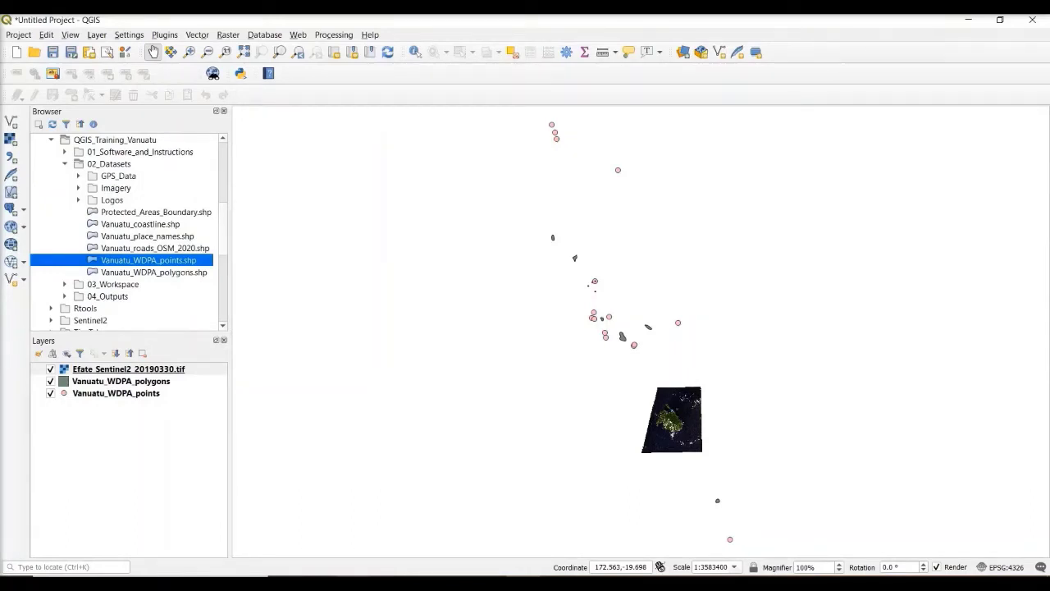
# Step: Switch to File Explorer and add Vanuatu_roads_OSM_2020.shp from the 02_Datasets folder to the QGIS map
pyautogui.hotkey('alt', 'Tab')
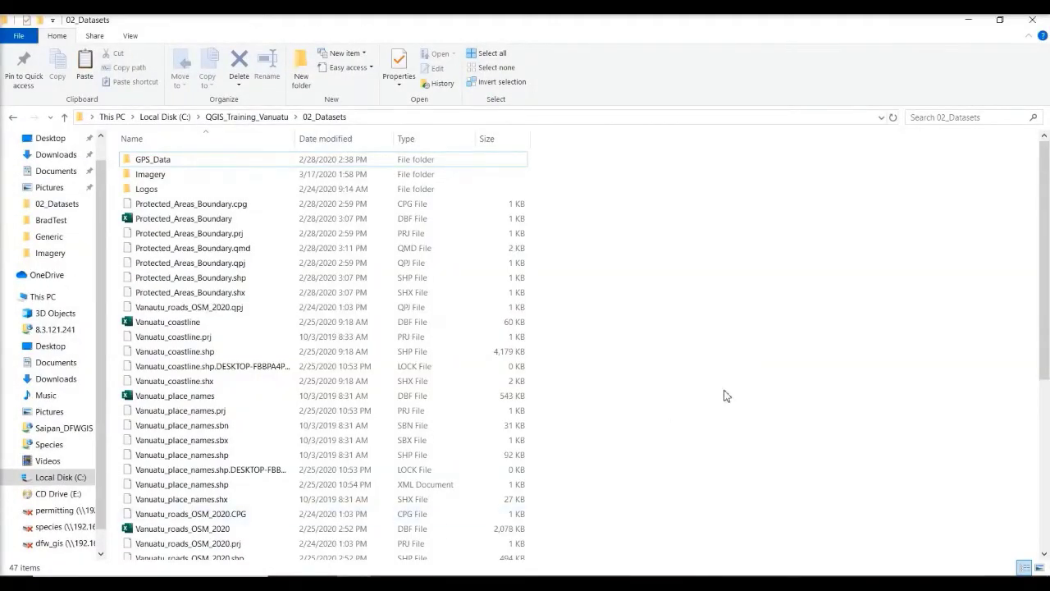
pyautogui.moveTo(1049, 271); pyautogui.dragTo(1049, 354)
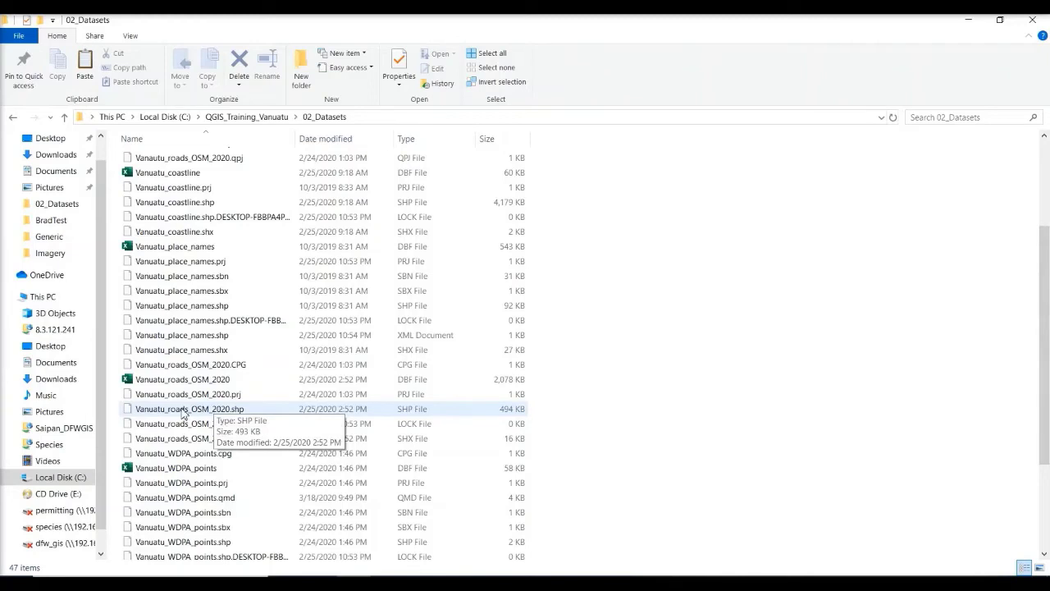
pyautogui.moveTo(183, 413); pyautogui.dragTo(467, 375)
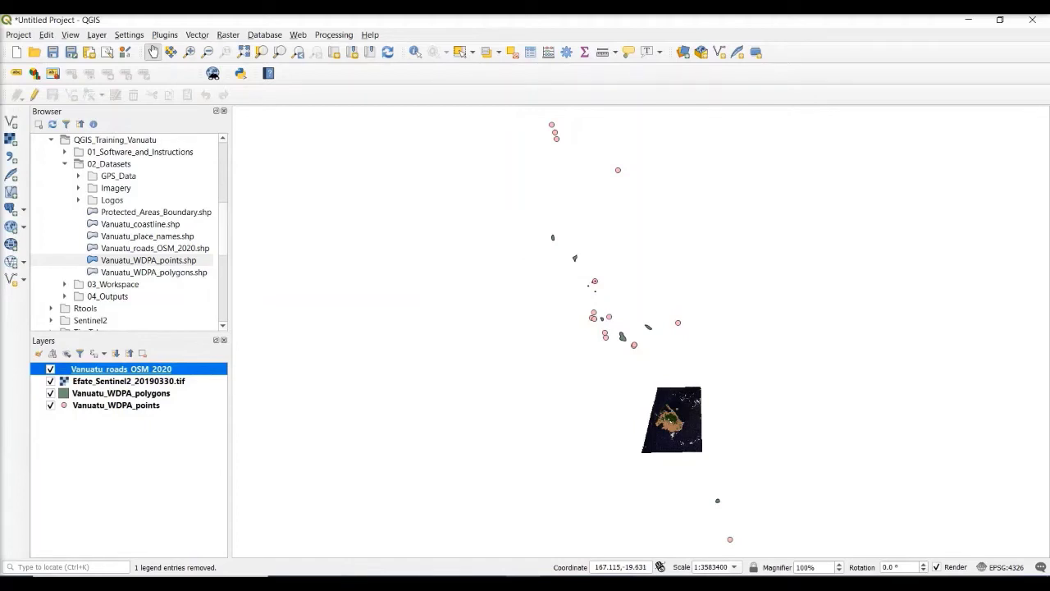
# Step: Zoom to the Efate satellite image and move its raster layer below all the vector layers
pyautogui.click(191, 53)
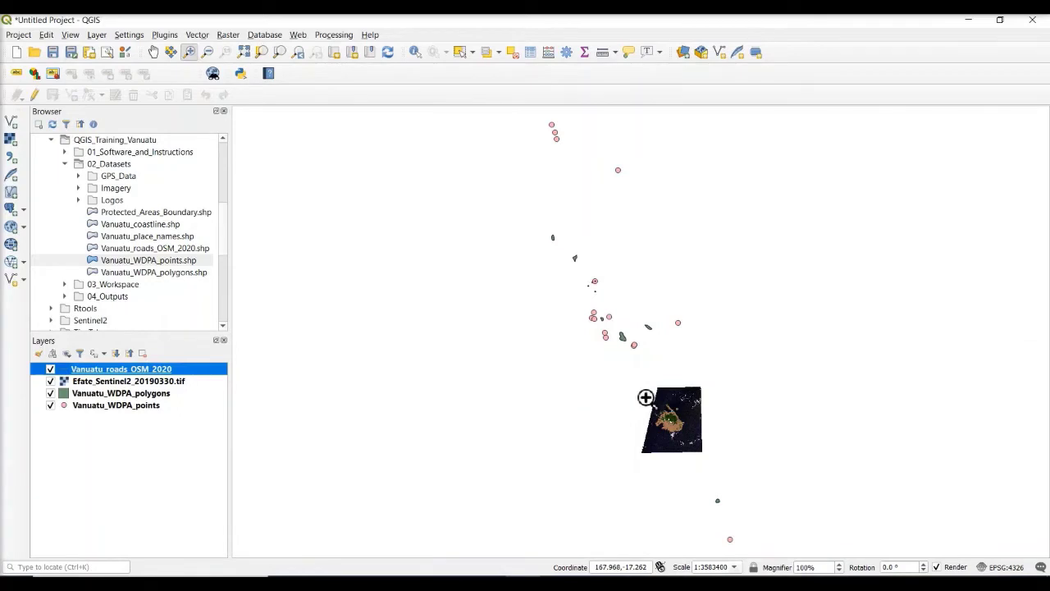
pyautogui.moveTo(646, 397); pyautogui.dragTo(706, 449)
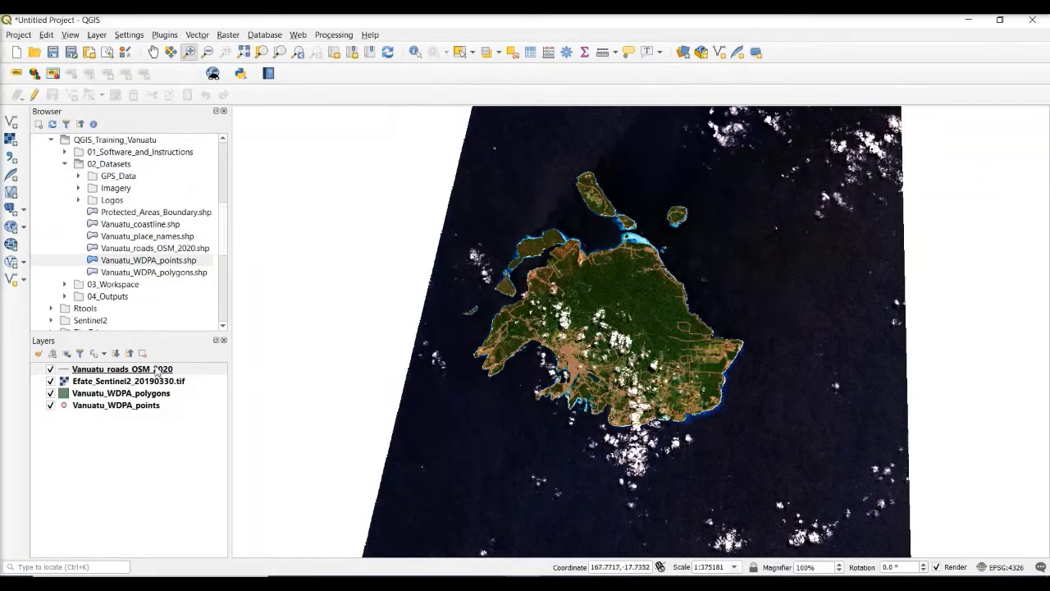
pyautogui.moveTo(112, 383)
pyautogui.mouseDown()
pyautogui.moveTo(49, 424)
pyautogui.moveTo(102, 425)
pyautogui.mouseUp()
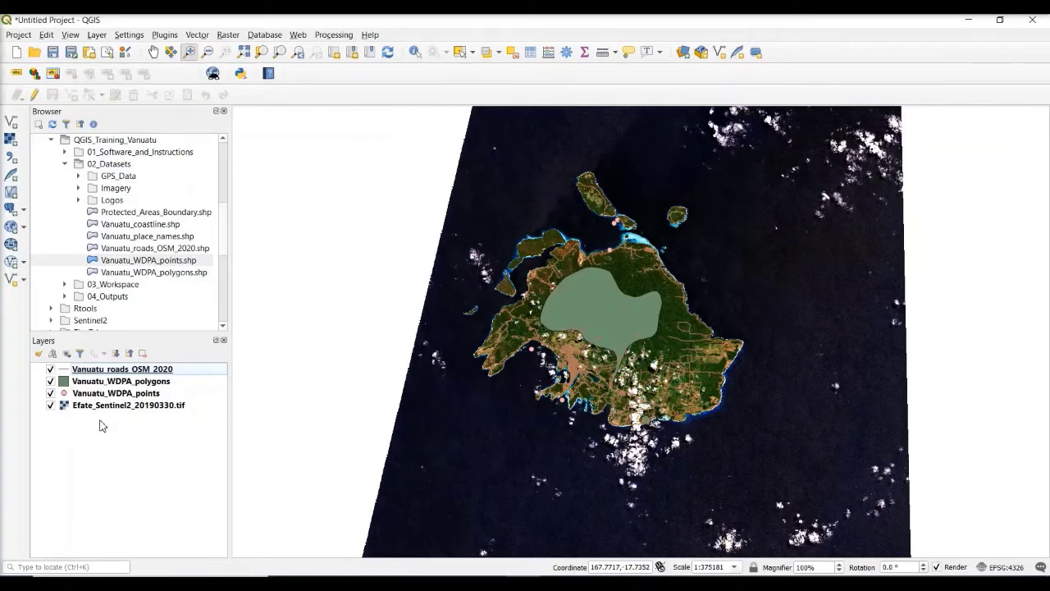
# Step: Examine all the attribute columns of the Vanuatu_WDPA_polygons layer in its attribute table, and close the table
pyautogui.click(99, 381)
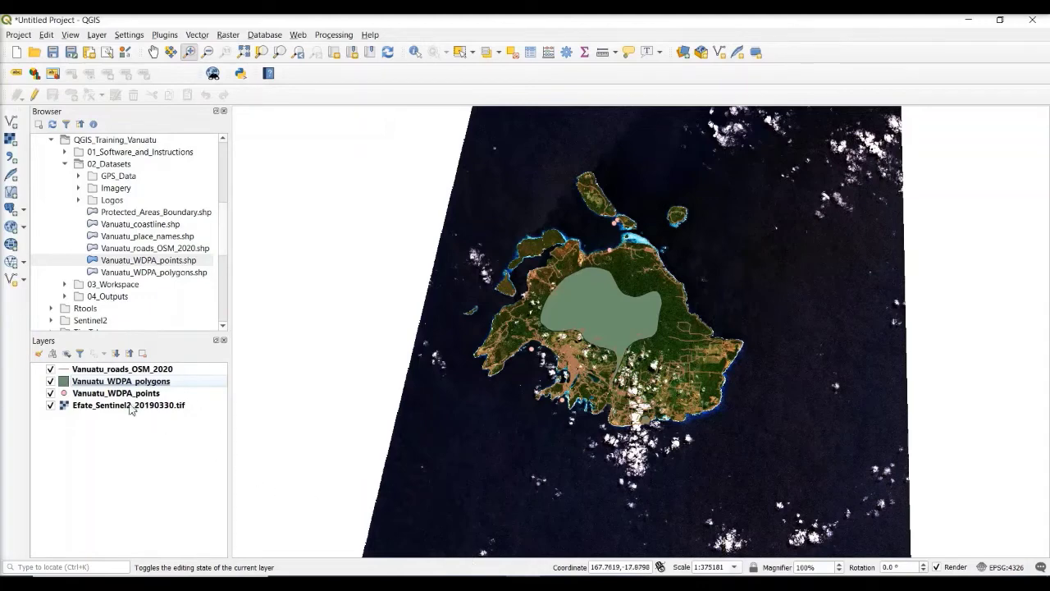
pyautogui.rightClick(117, 383)
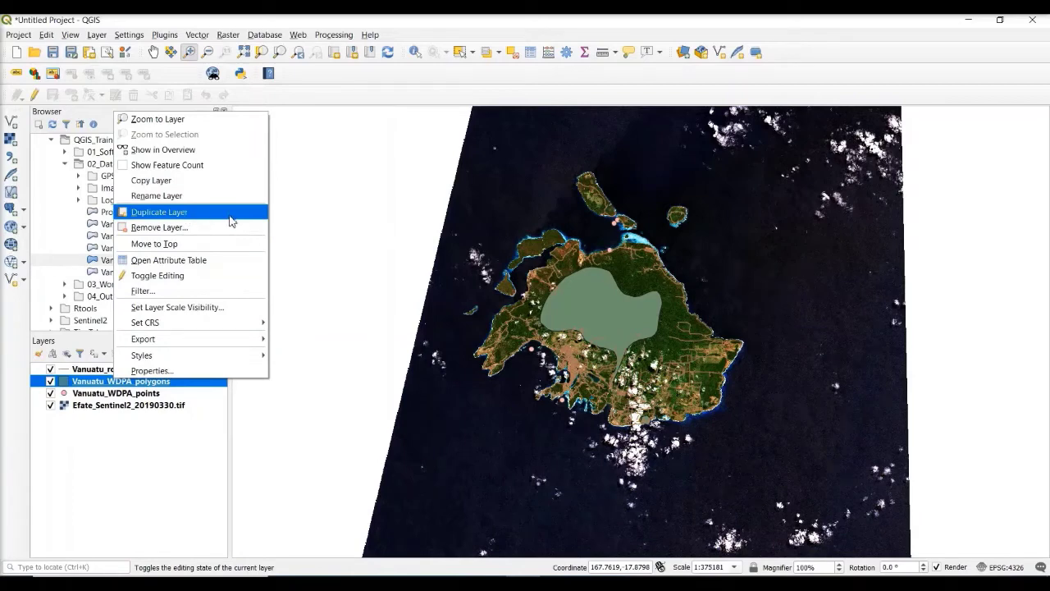
pyautogui.click(189, 261)
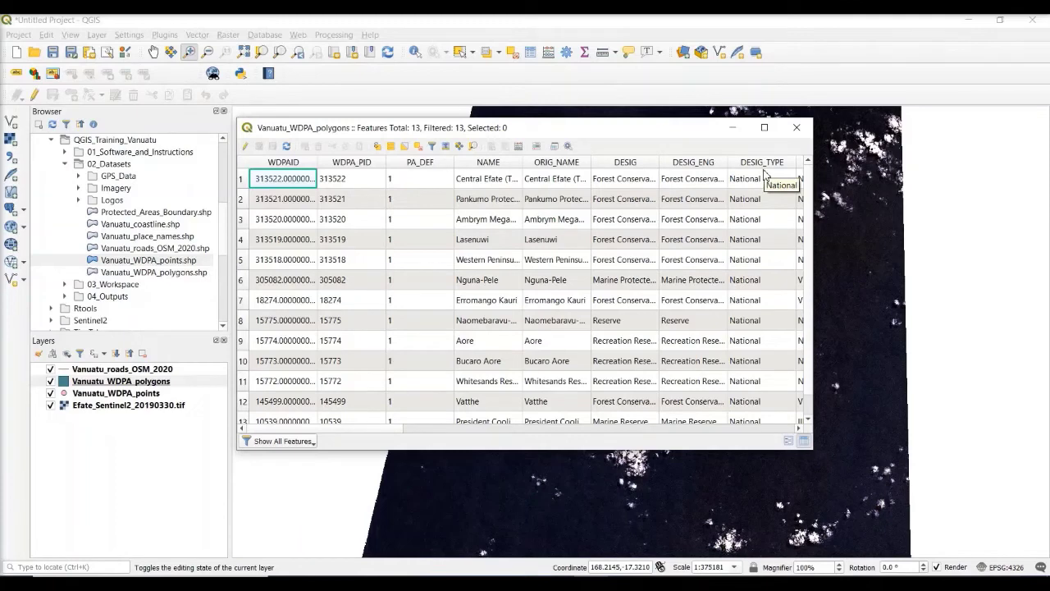
pyautogui.click(616, 434)
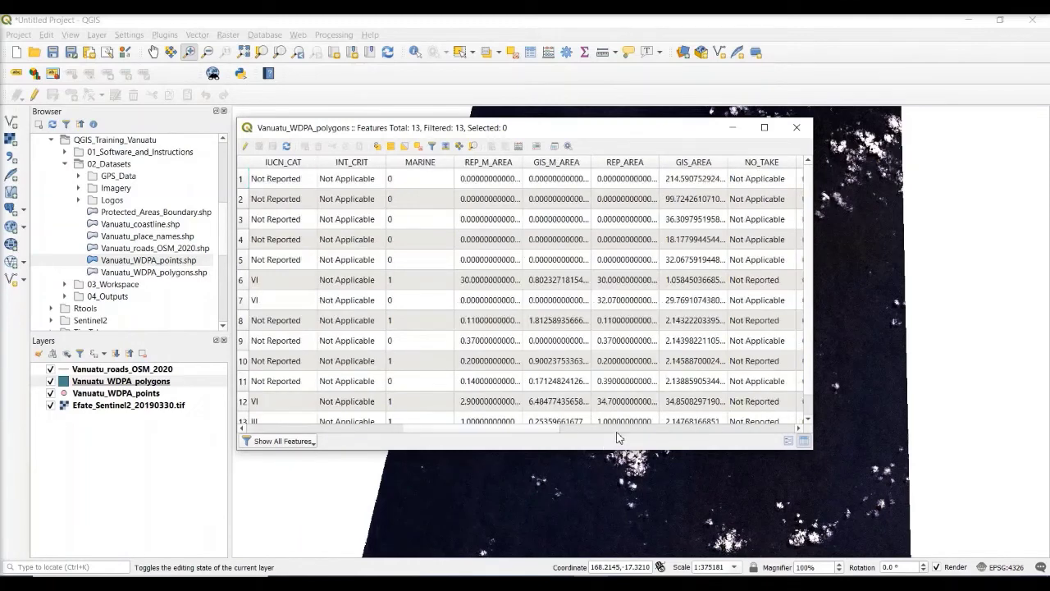
pyautogui.click(617, 433)
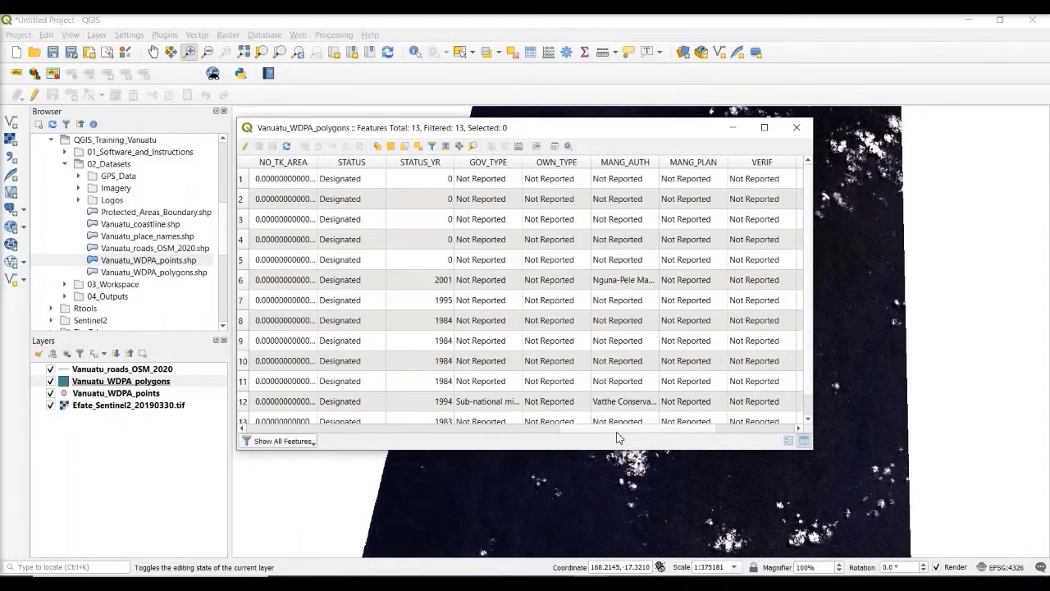
pyautogui.moveTo(617, 433); pyautogui.dragTo(686, 428)
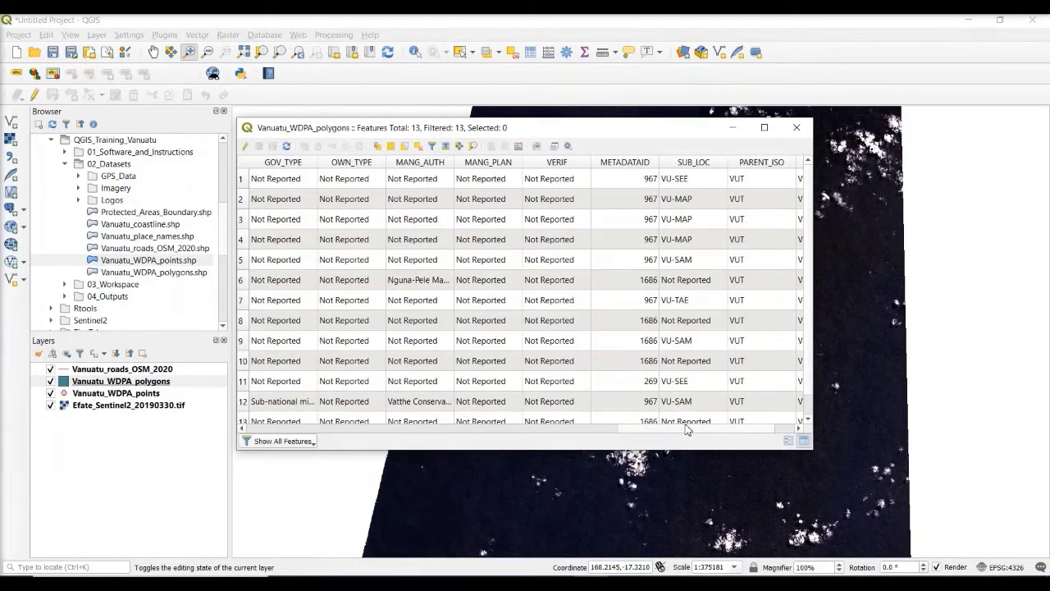
pyautogui.click(798, 129)
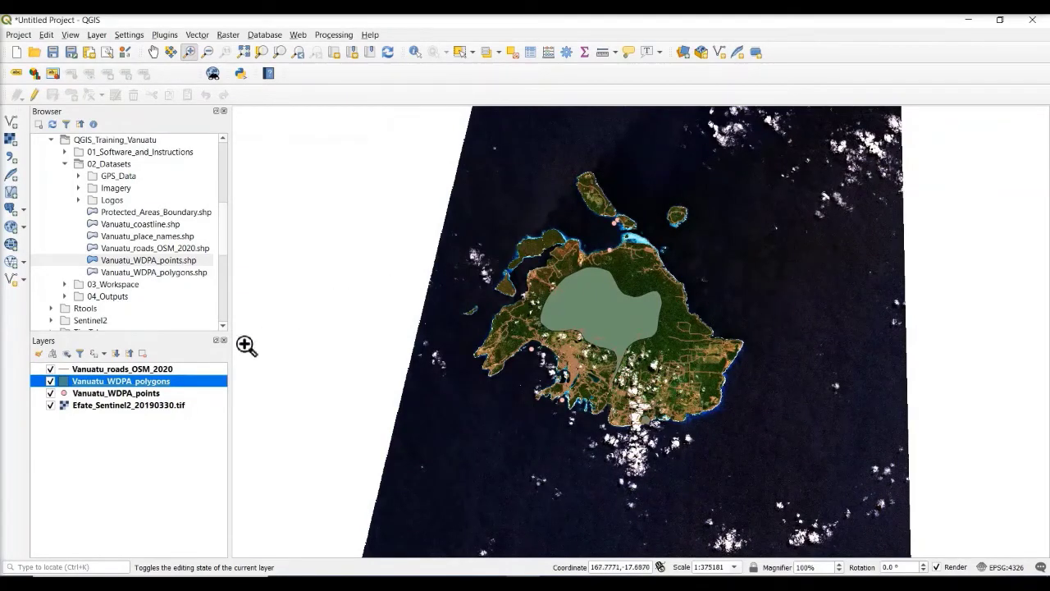
# Step: Try red, pink and teal fill colours for the Vanuatu_WDPA_polygons layer using its quick style colour wheel
pyautogui.rightClick(107, 387)
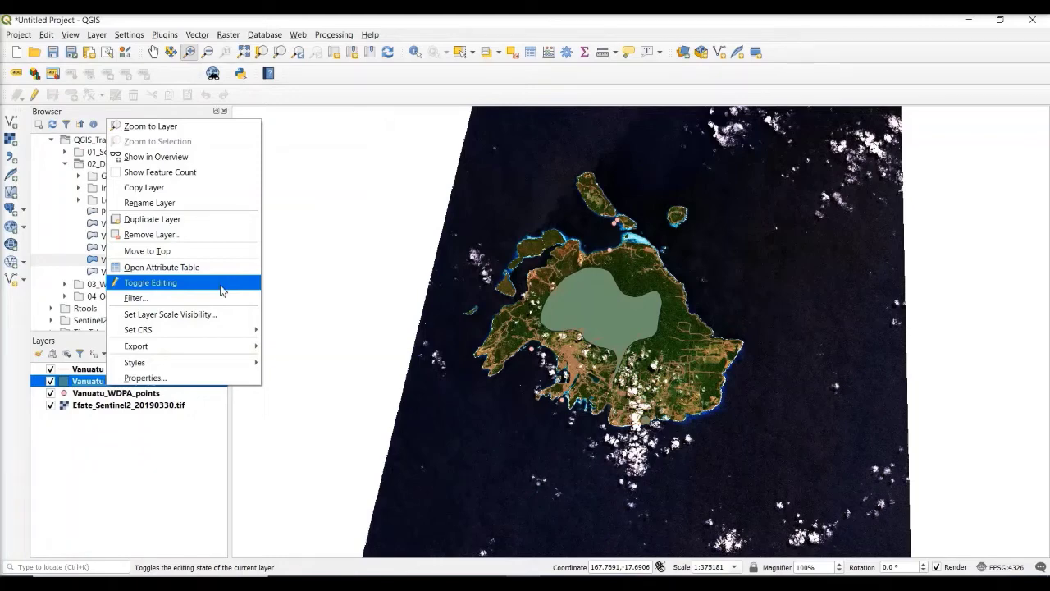
pyautogui.moveTo(210, 349)
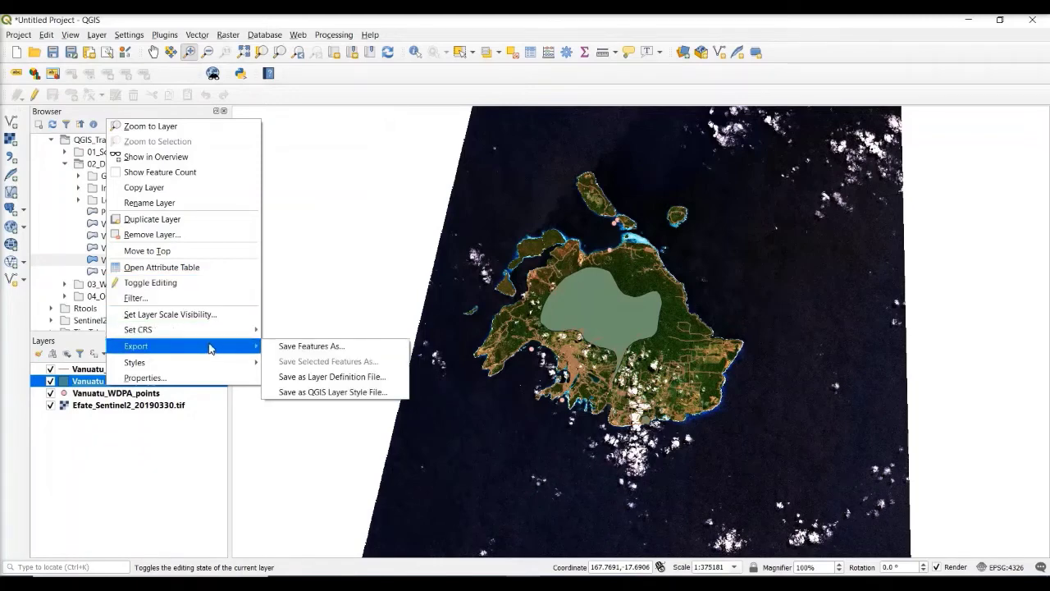
pyautogui.moveTo(237, 362)
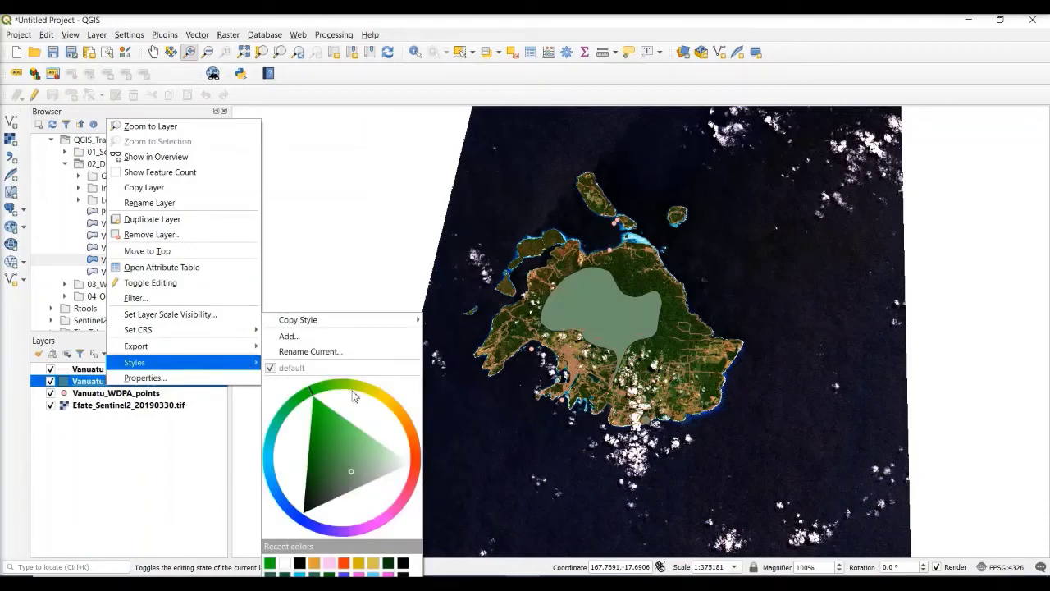
pyautogui.click(416, 472)
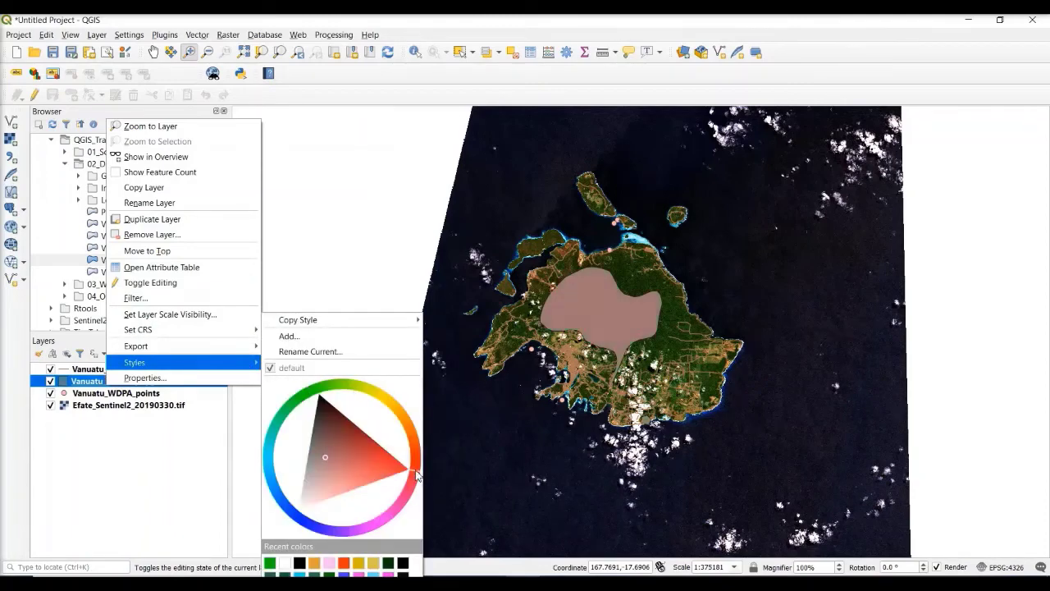
pyautogui.click(377, 523)
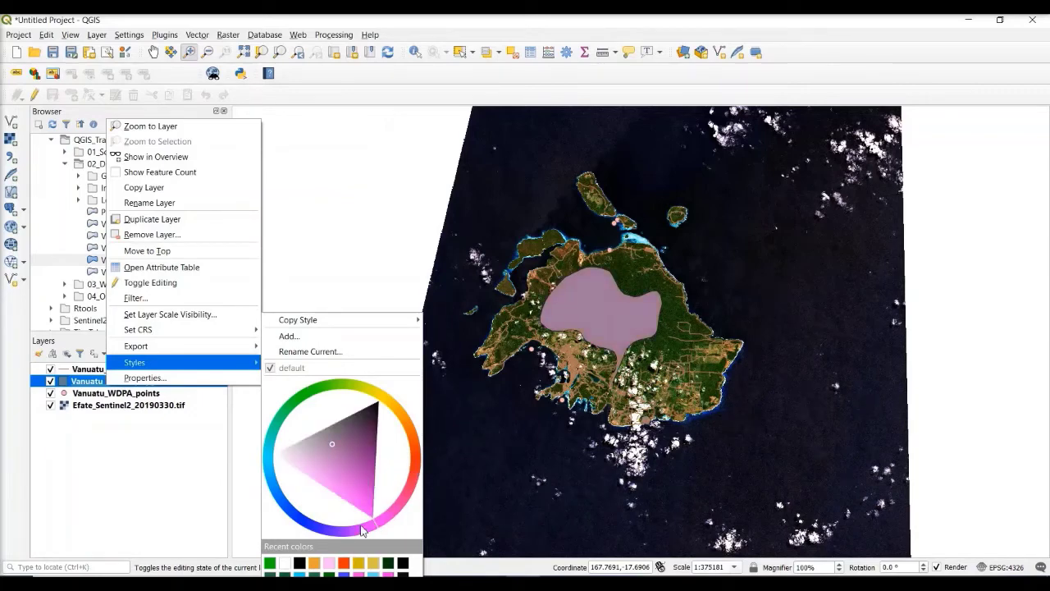
pyautogui.moveTo(362, 530); pyautogui.dragTo(327, 447)
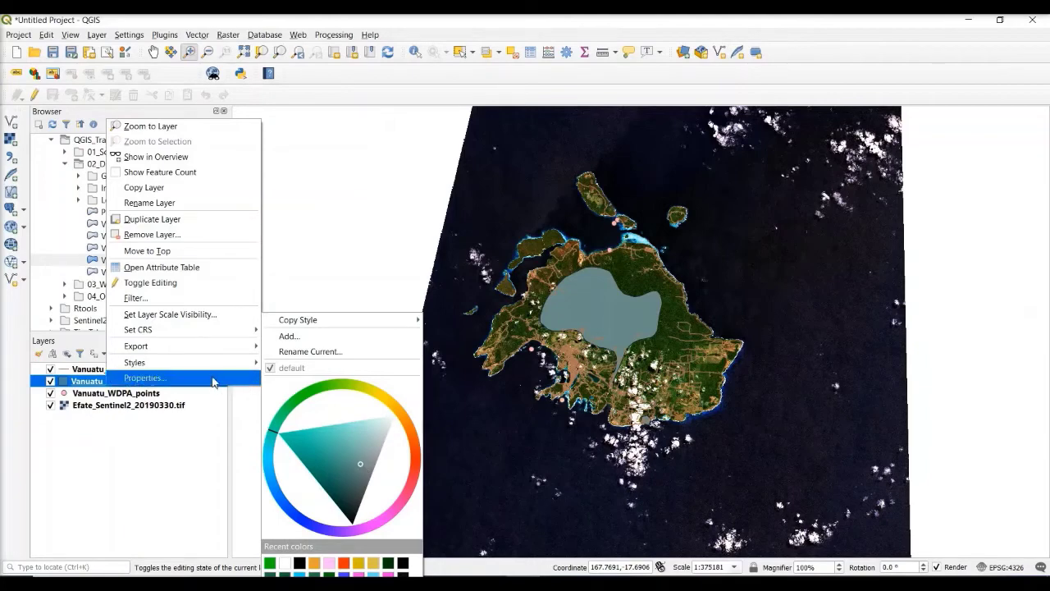
# Step: Review the information and source properties of Vanuatu_WDPA_polygons and set its symbol colour to bright orange
pyautogui.click(136, 380)
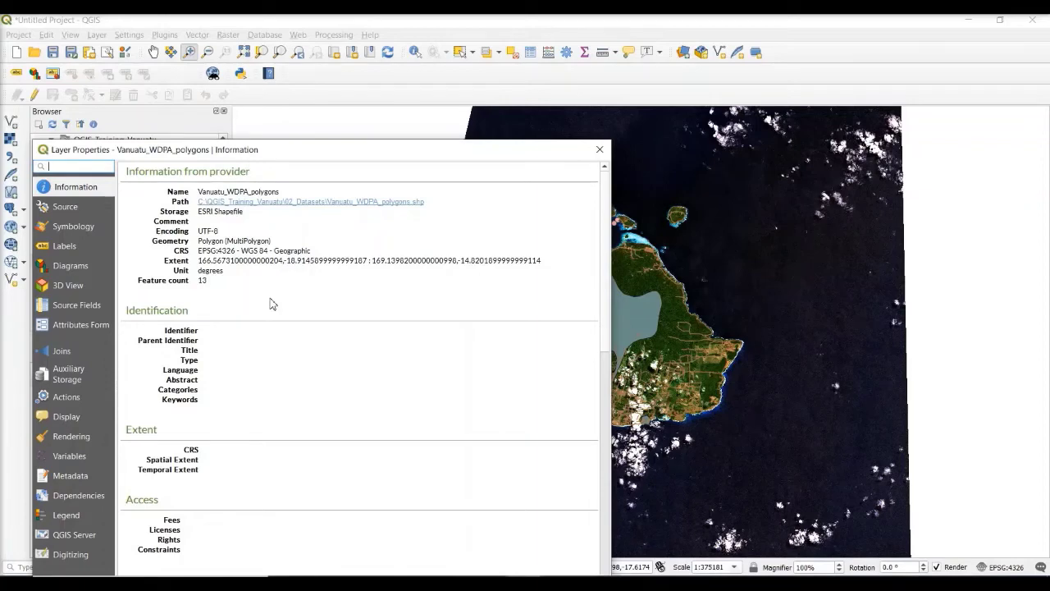
pyautogui.click(81, 207)
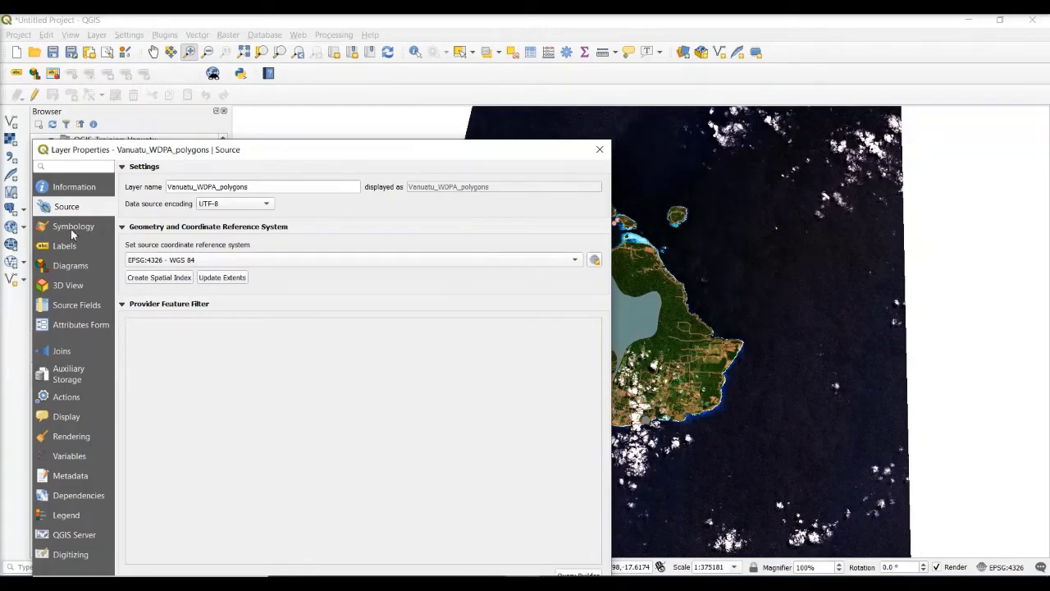
pyautogui.click(73, 233)
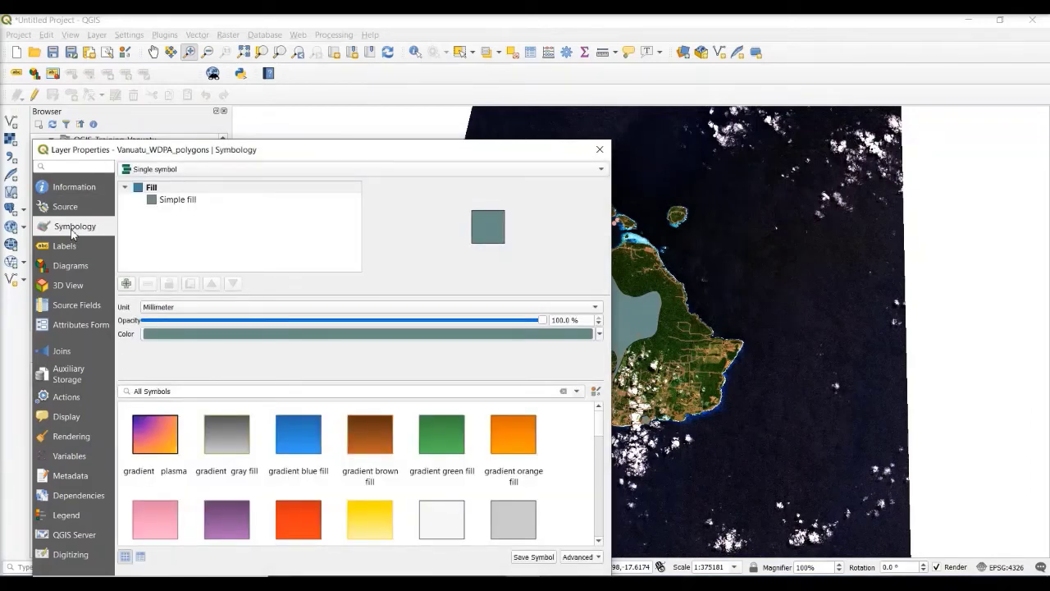
pyautogui.click(600, 334)
pyautogui.moveTo(279, 352); pyautogui.dragTo(281, 363)
pyautogui.click(249, 362)
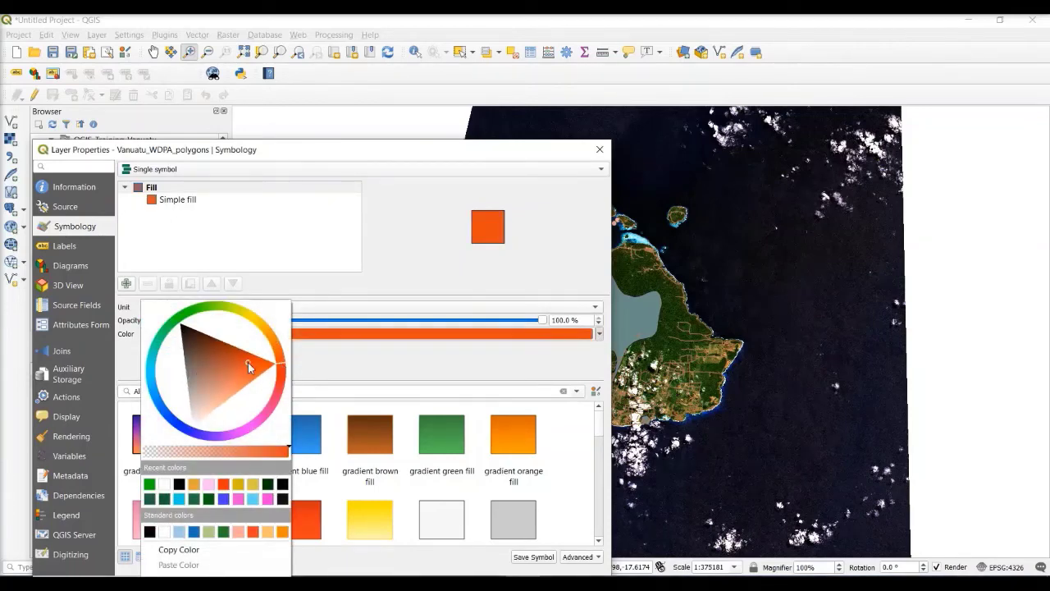
pyautogui.click(343, 374)
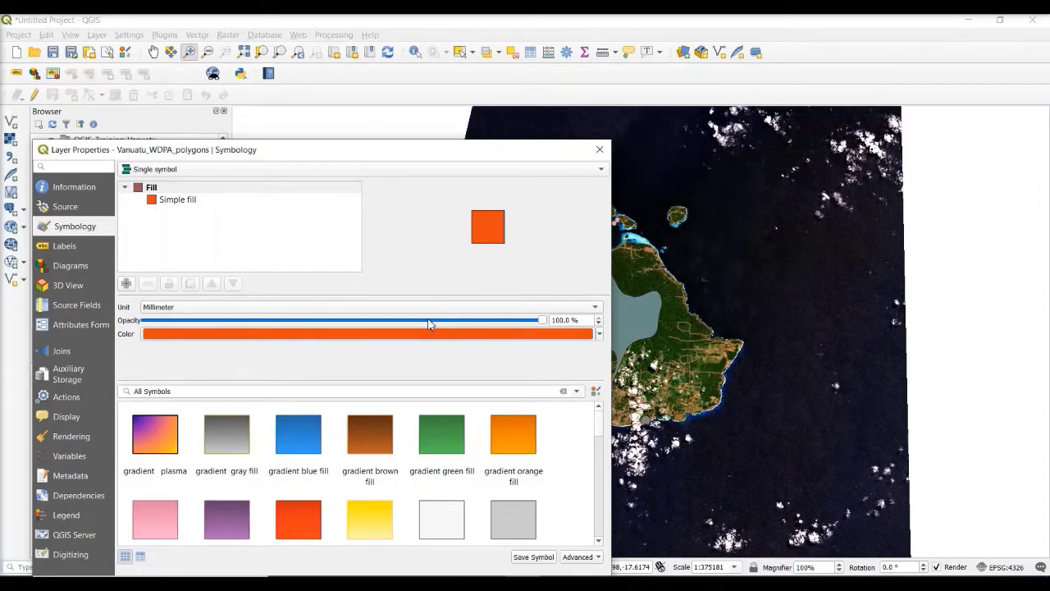
# Step: Set the polygon symbol's opacity to 80% and apply the new symbology to the Vanuatu_WDPA_polygons layer
pyautogui.scroll(-4, 428, 323)
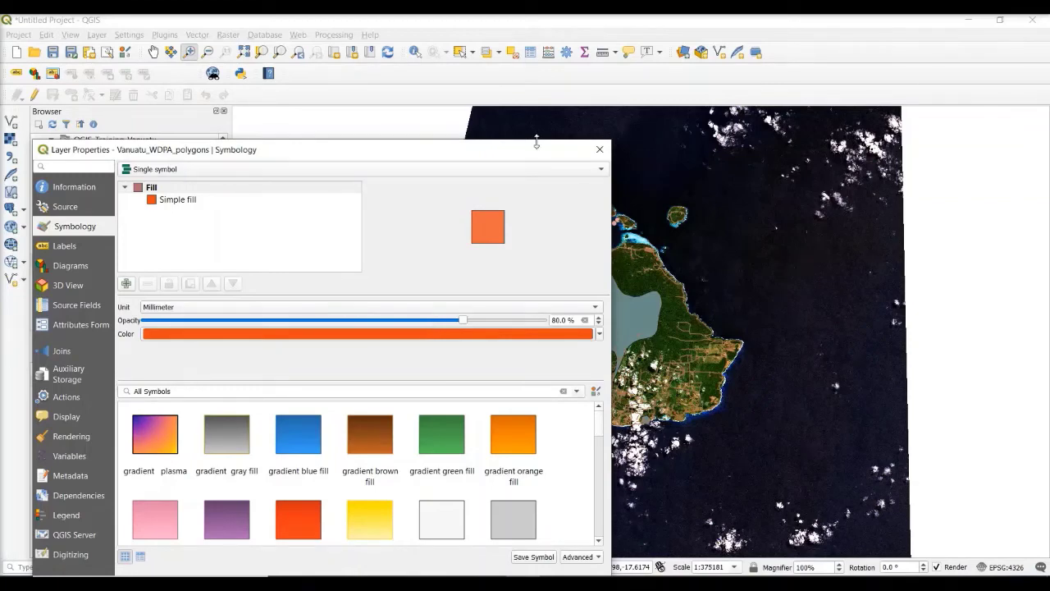
pyautogui.moveTo(517, 152); pyautogui.dragTo(530, 85)
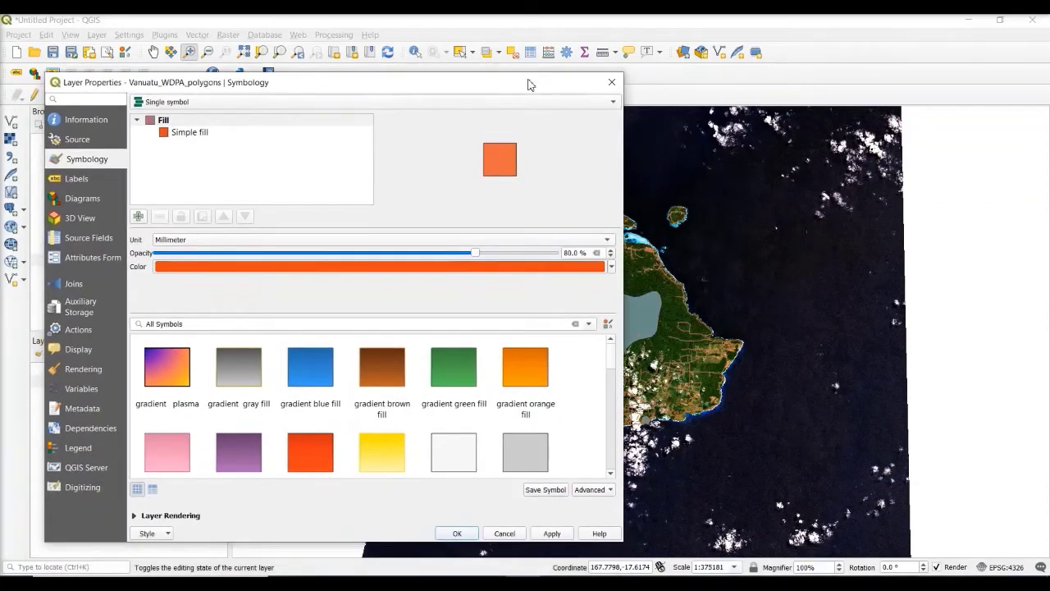
pyautogui.click(459, 532)
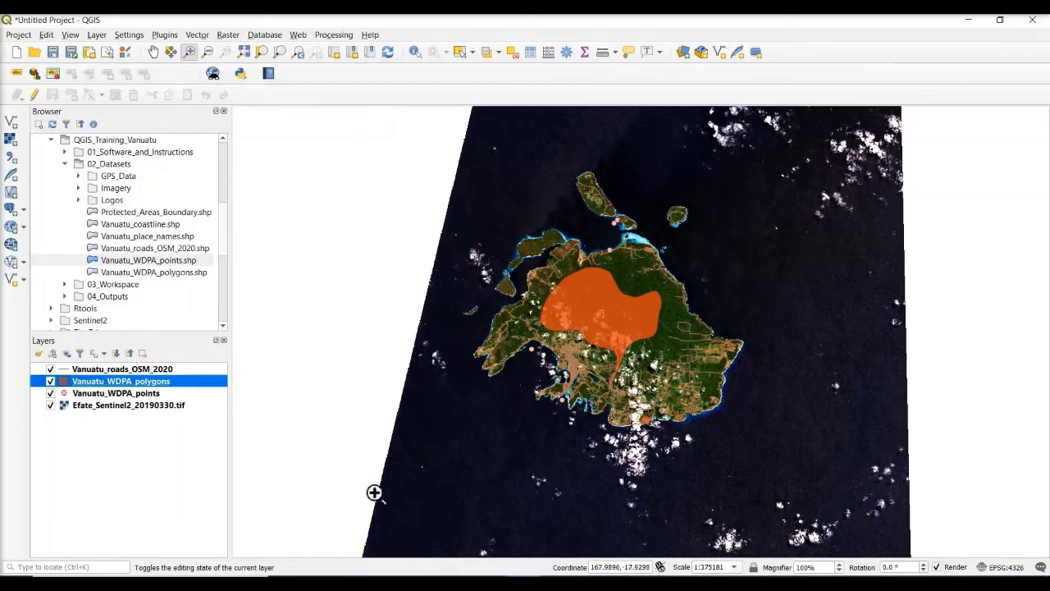
# Step: Open the symbology properties of the Vanuatu_WDPA_points layer
pyautogui.rightClick(133, 393)
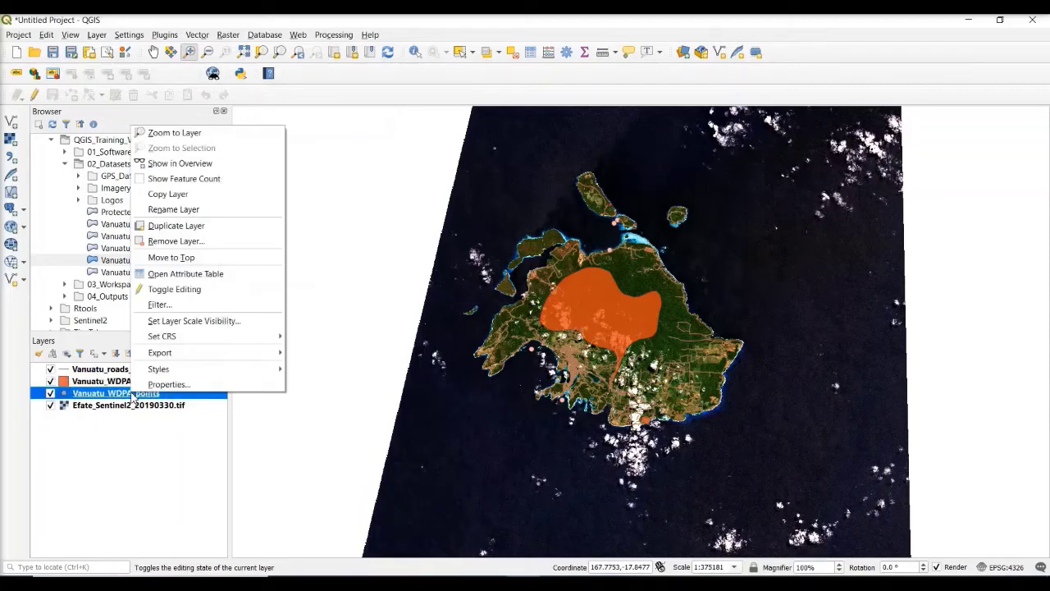
pyautogui.click(194, 393)
pyautogui.doubleClick(194, 393)
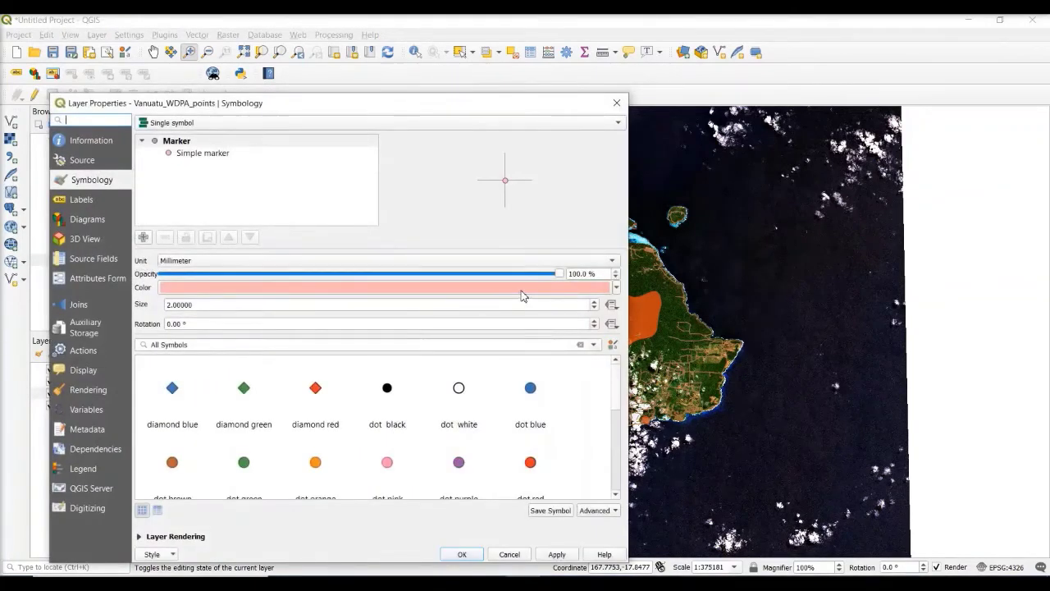
# Step: Try a light orange colour and a size of 3 millimetres for the point marker
pyautogui.click(617, 289)
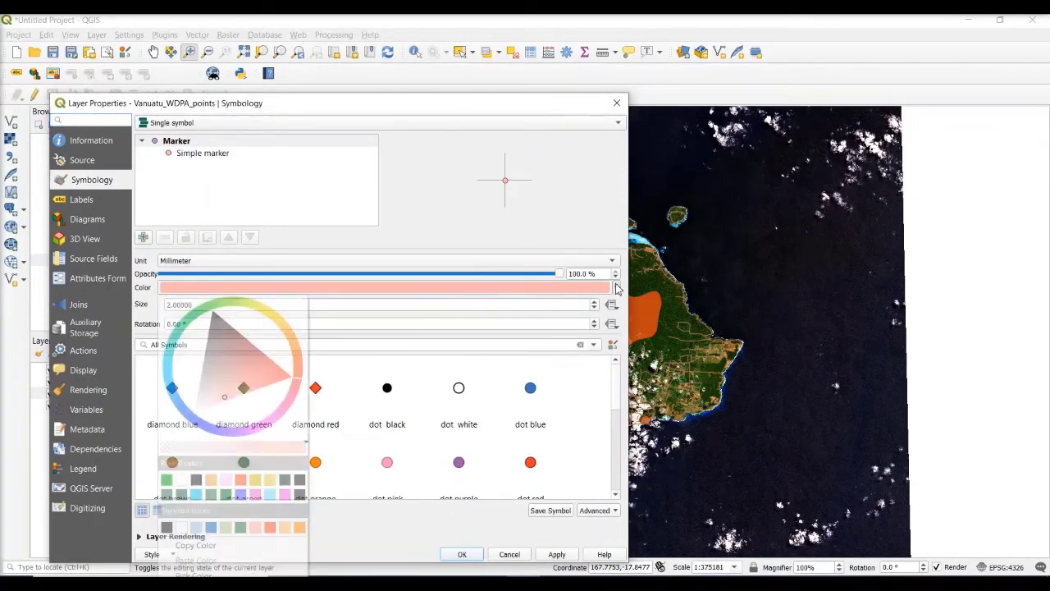
pyautogui.click(289, 334)
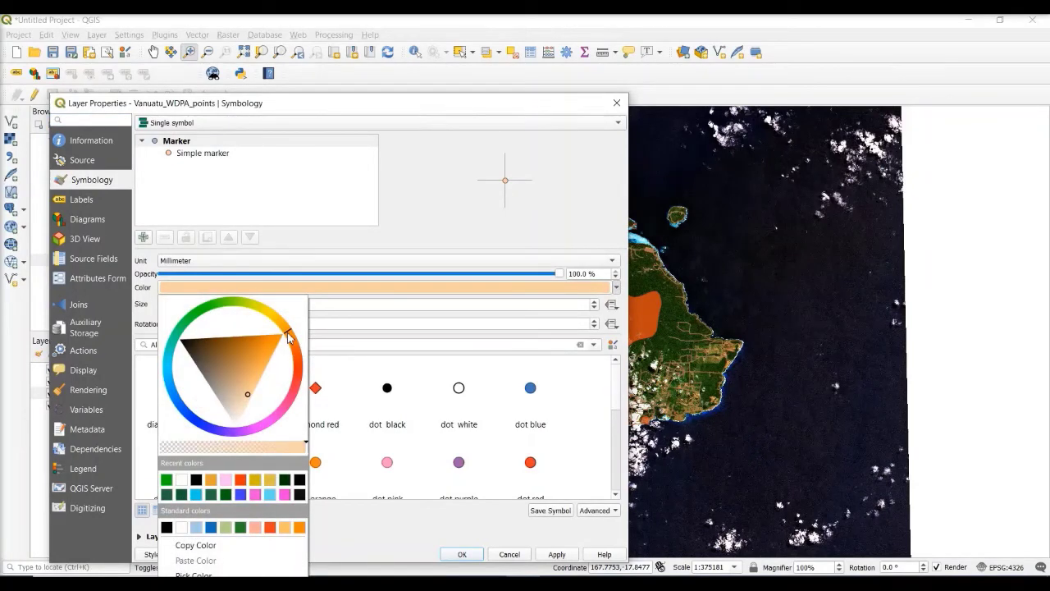
pyautogui.click(597, 306)
pyautogui.scroll(7, 596, 304)
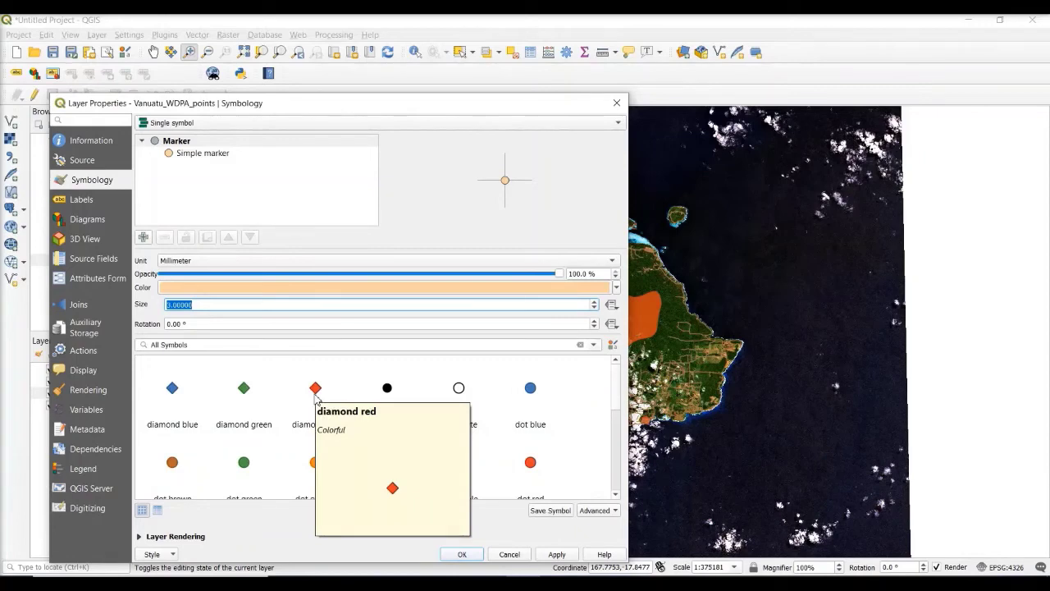
# Step: Assign the diamond blue preset symbol to the Vanuatu_WDPA_points layer and accept the symbology
pyautogui.moveTo(172, 390)
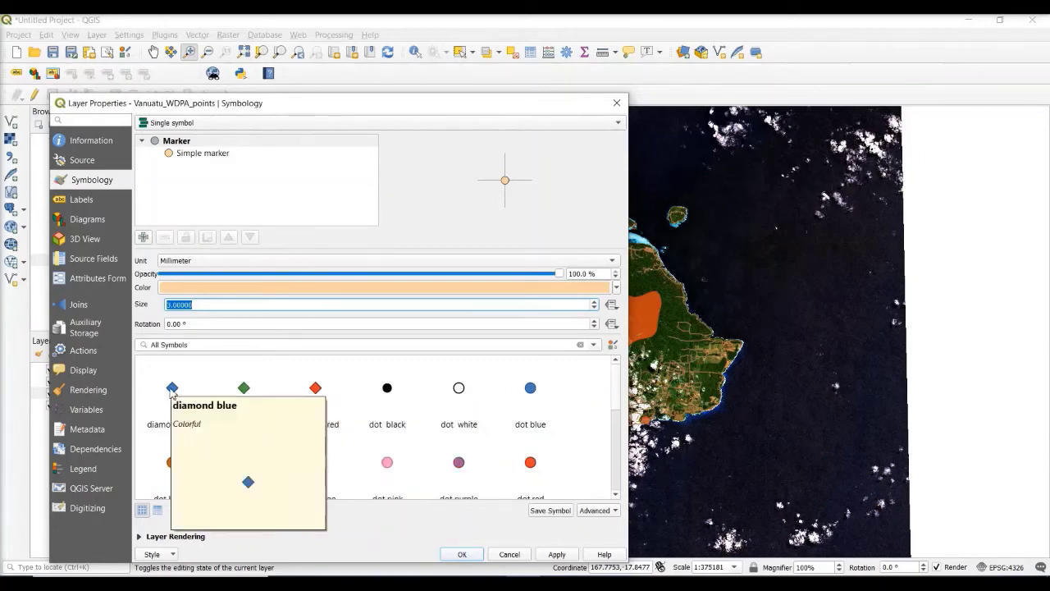
pyautogui.click(171, 390)
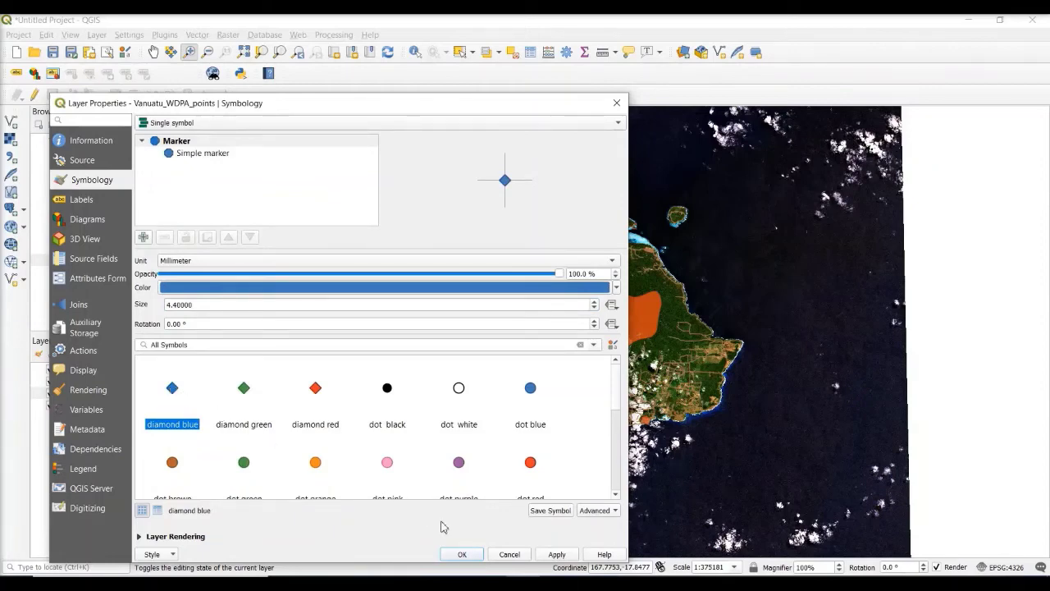
pyautogui.click(452, 557)
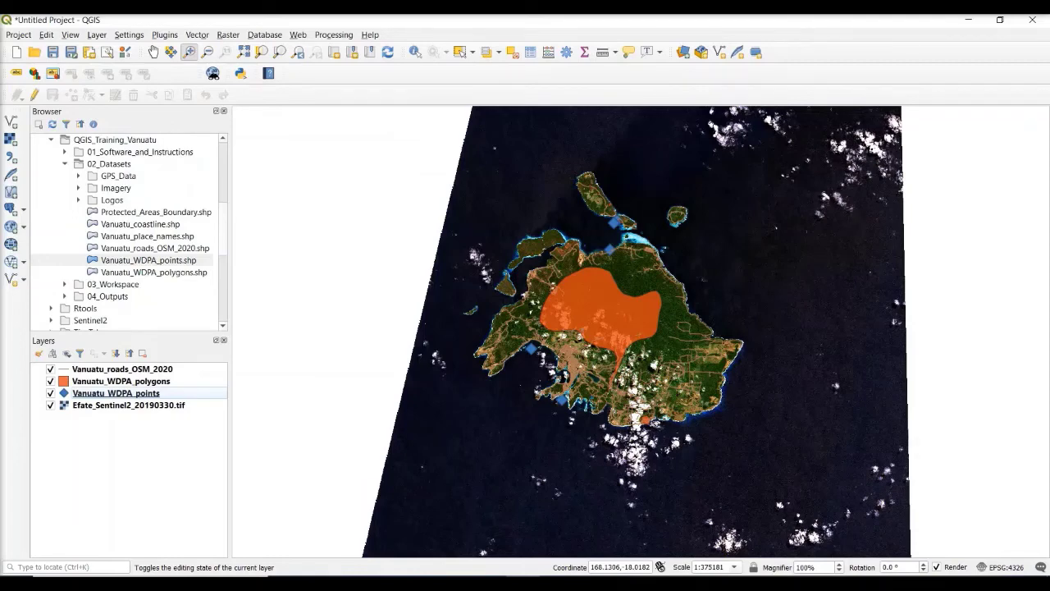
# Step: Switch the Vanuatu_WDPA_polygons symbology to Categorized on the DESIG column and classify its values with random colours
pyautogui.rightClick(124, 382)
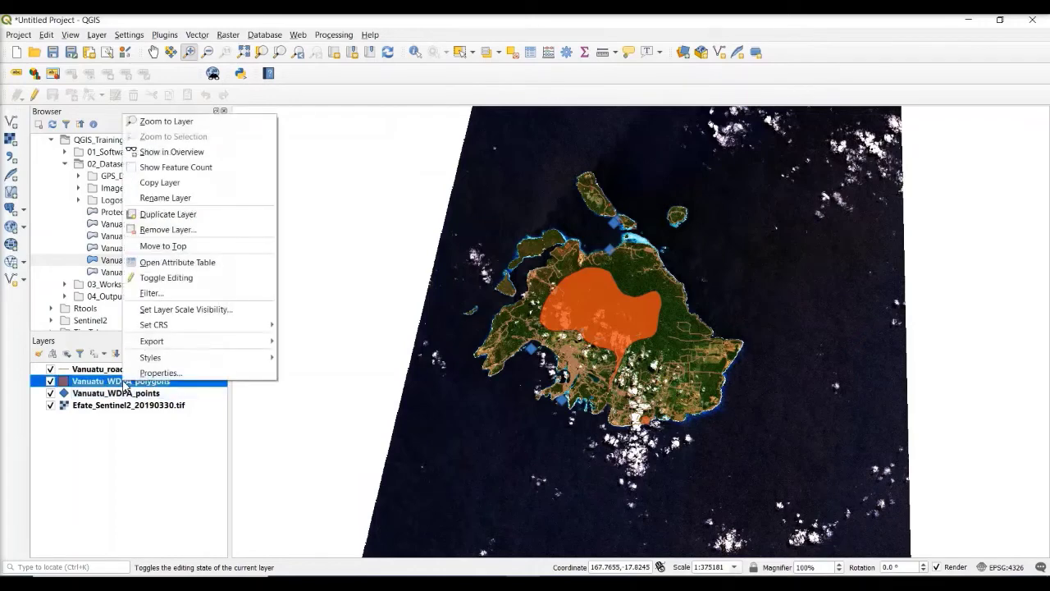
pyautogui.click(167, 374)
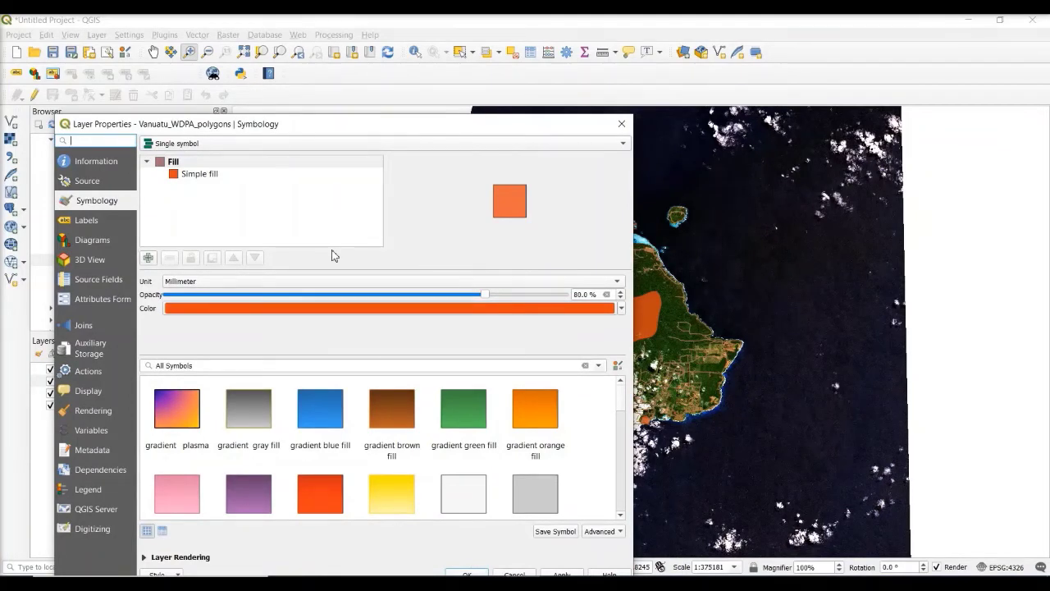
pyautogui.click(623, 144)
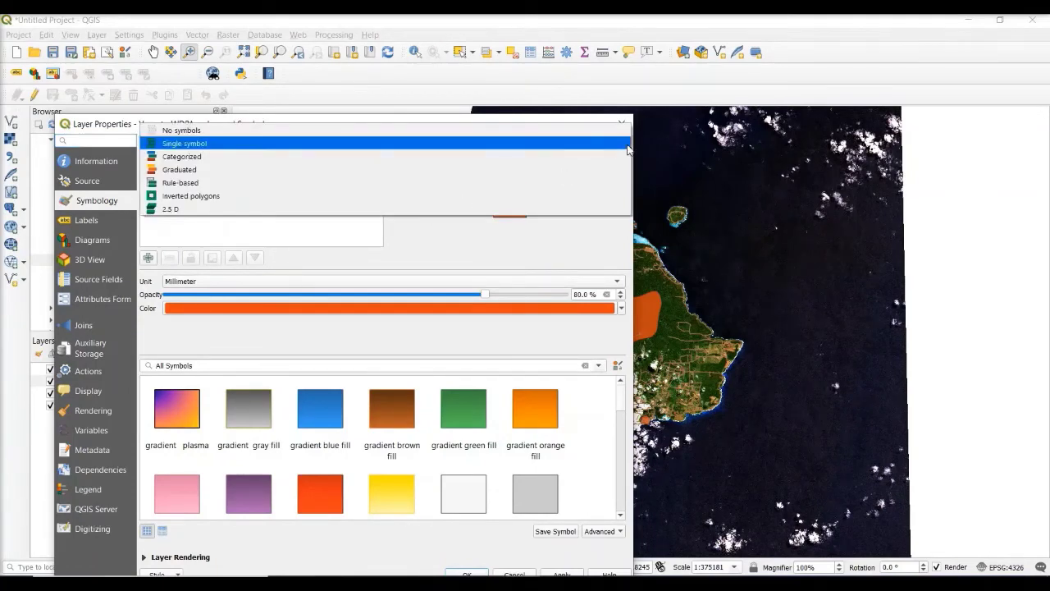
pyautogui.click(594, 156)
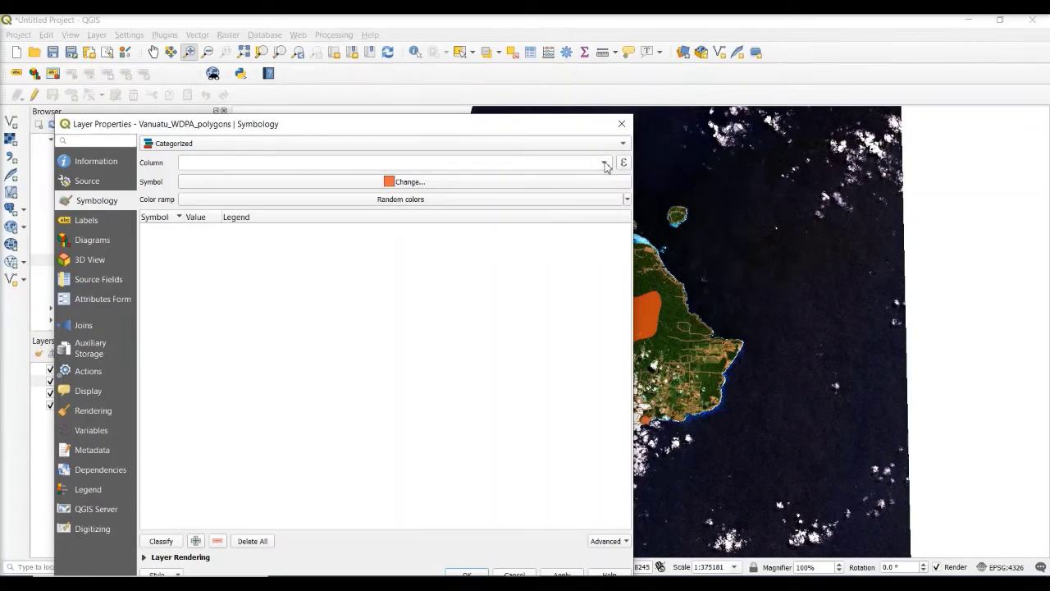
pyautogui.click(605, 163)
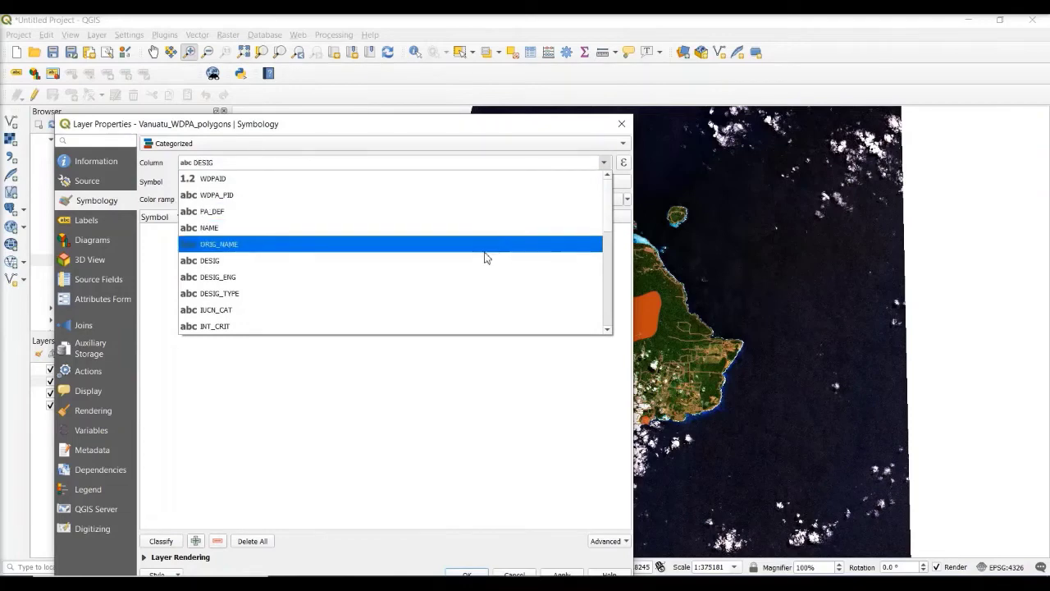
pyautogui.click(461, 264)
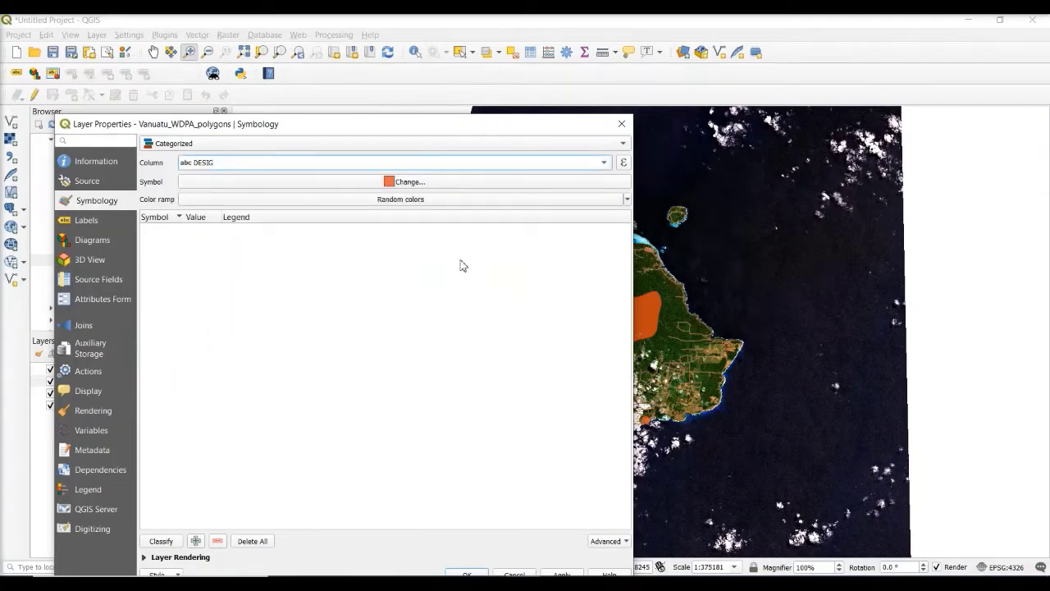
pyautogui.click(459, 182)
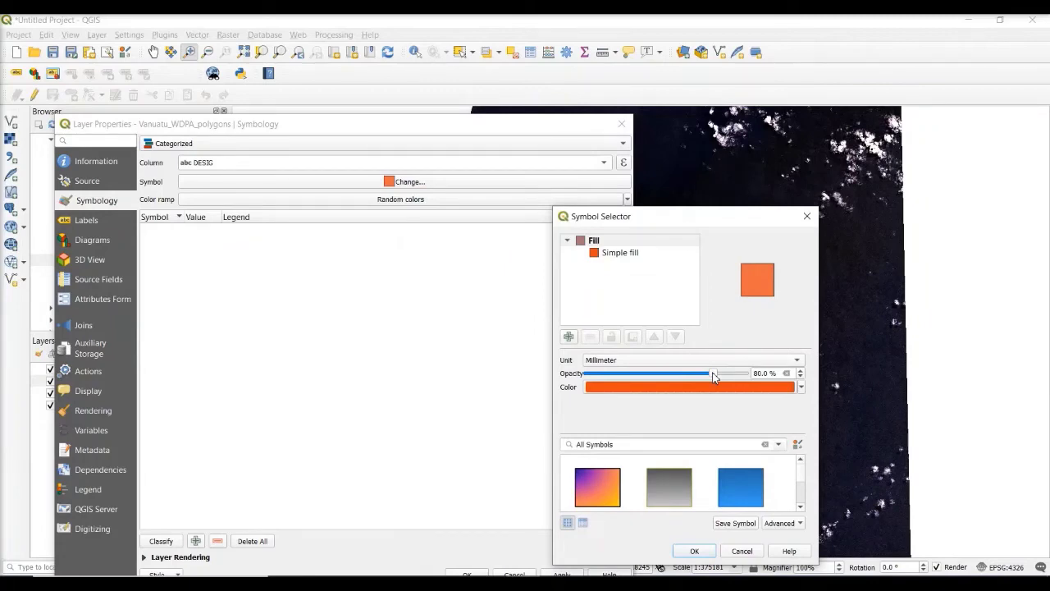
pyautogui.click(693, 551)
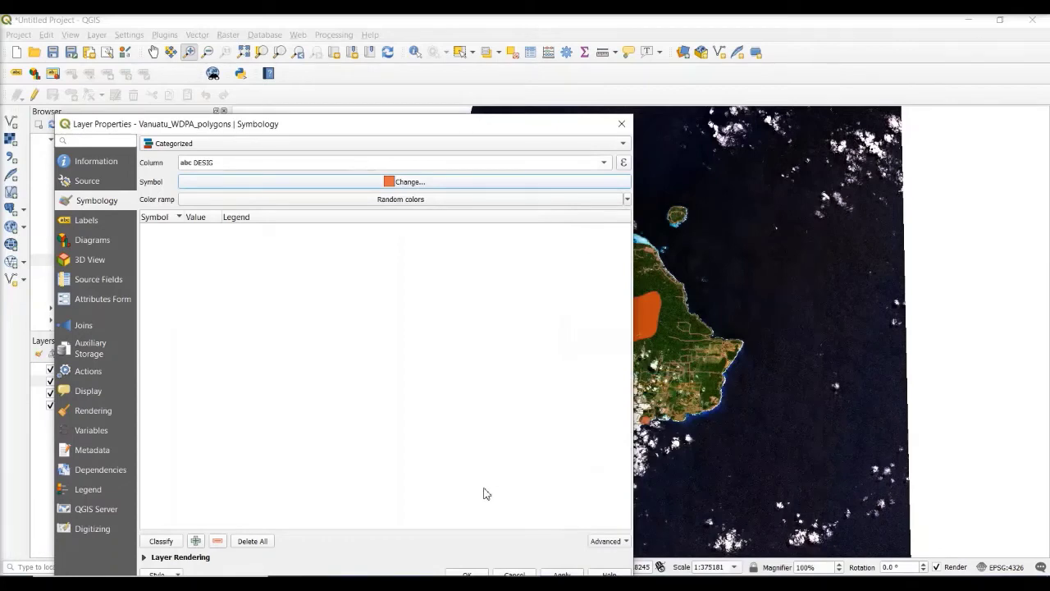
pyautogui.click(160, 541)
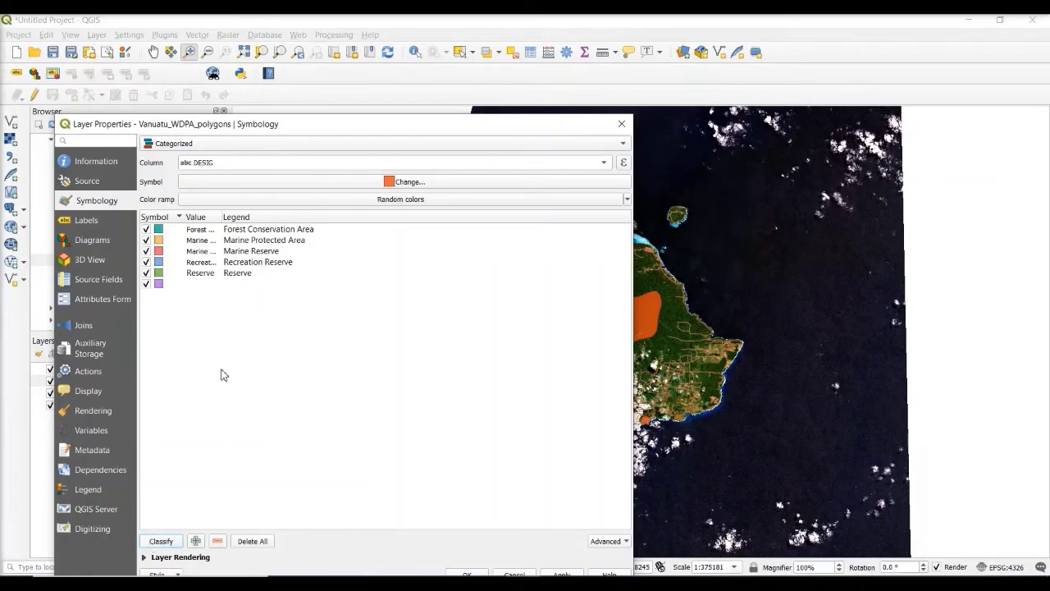
# Step: Change the Marine Protected Area category's fill colour to bright pink and accept the categorized symbology
pyautogui.doubleClick(157, 244)
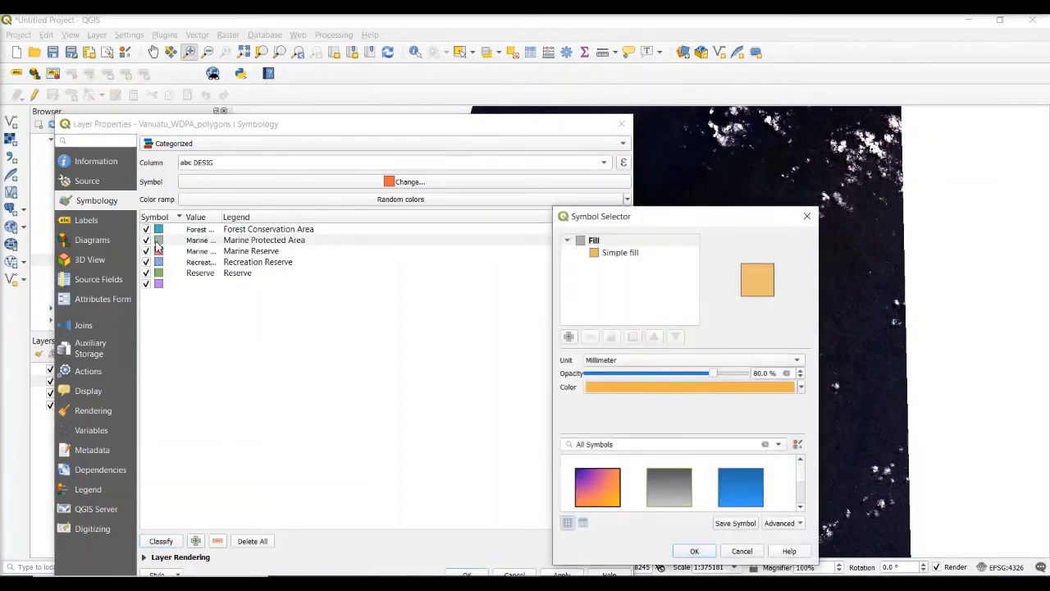
pyautogui.click(802, 389)
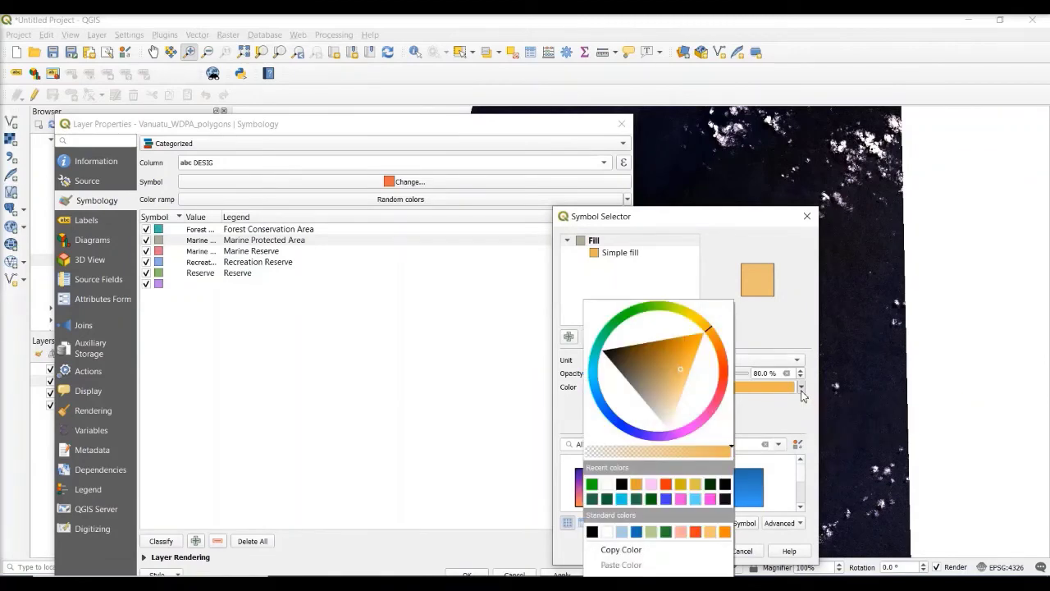
pyautogui.click(690, 437)
pyautogui.click(679, 418)
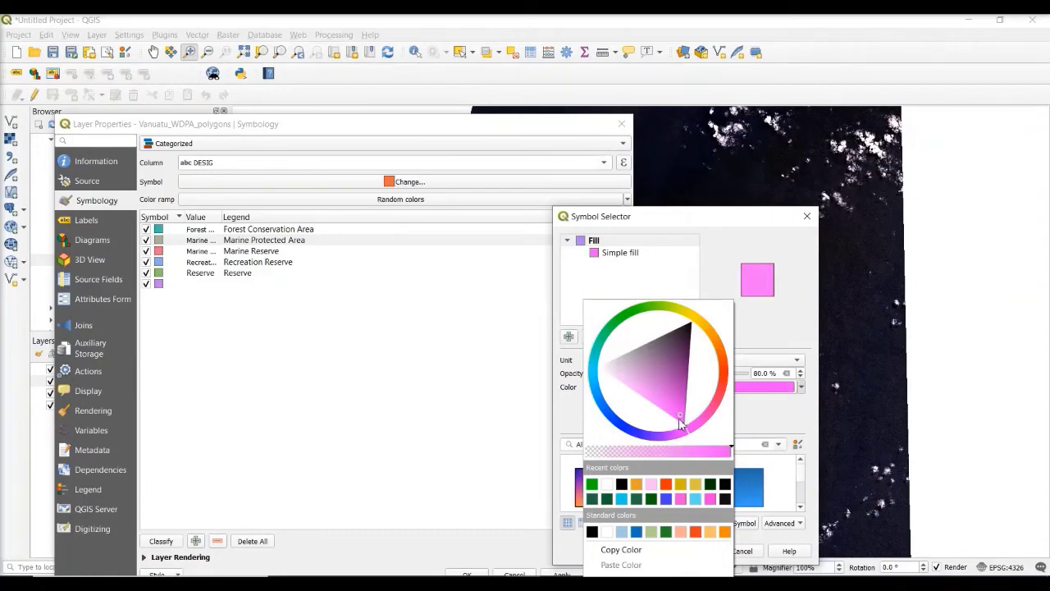
pyautogui.click(763, 433)
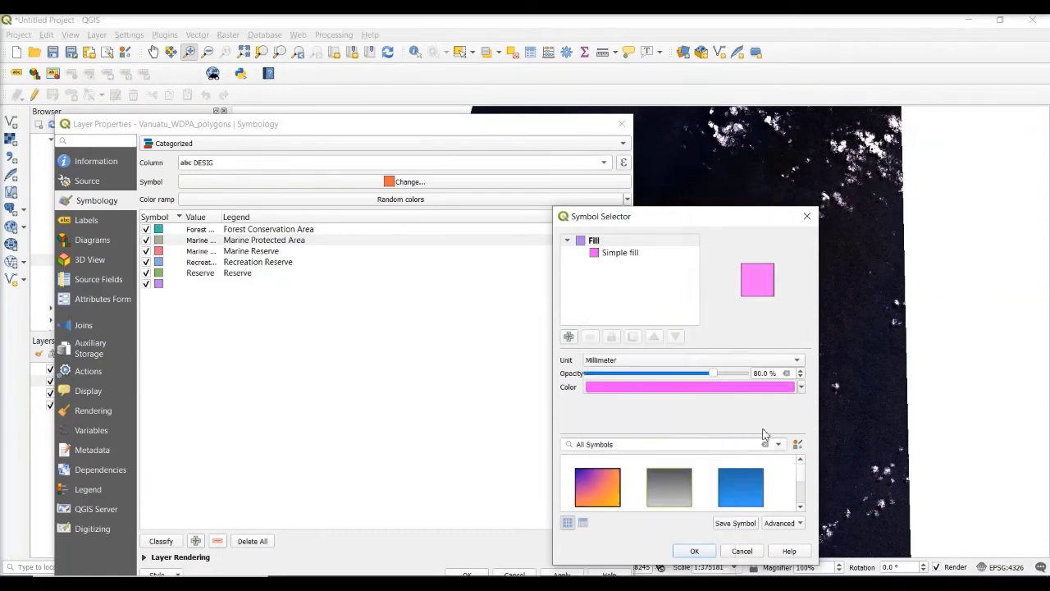
pyautogui.click(693, 554)
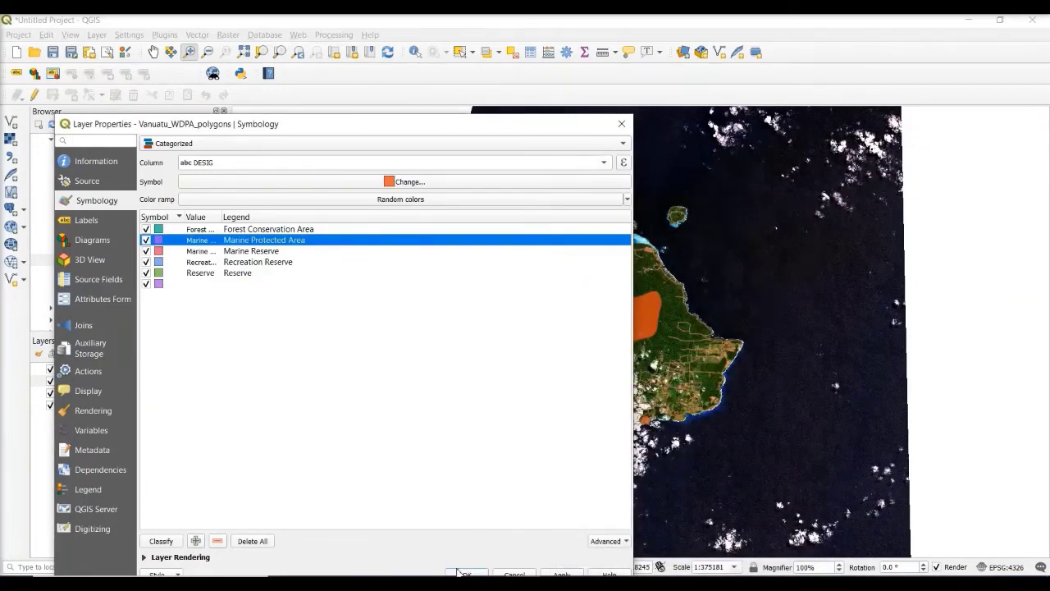
pyautogui.click(452, 574)
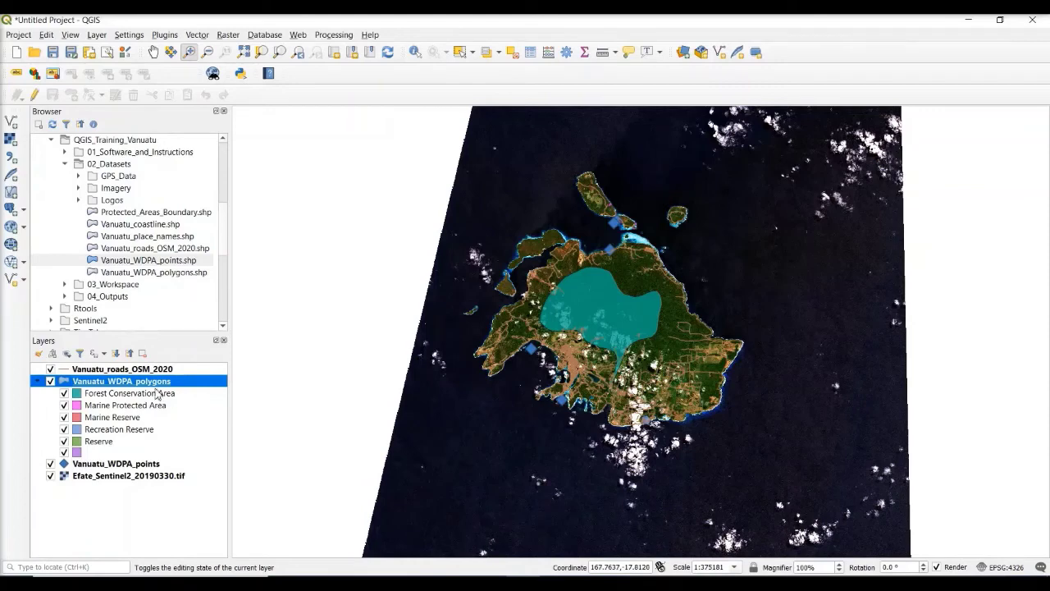
# Step: Enable single labels for the Vanuatu_WDPA_polygons layer using the NAME field
pyautogui.rightClick(129, 385)
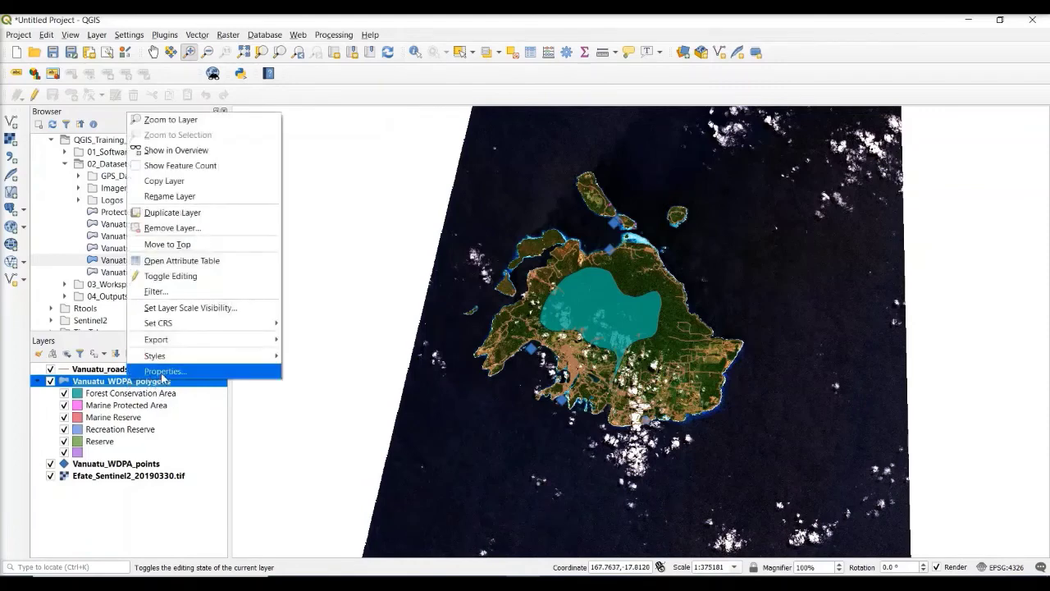
pyautogui.click(164, 374)
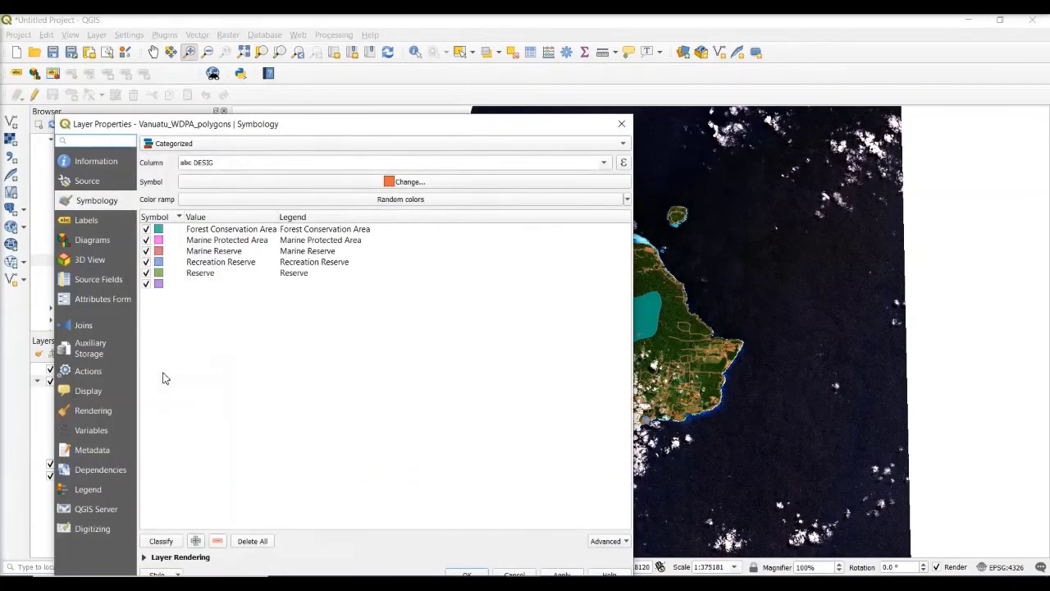
pyautogui.click(83, 221)
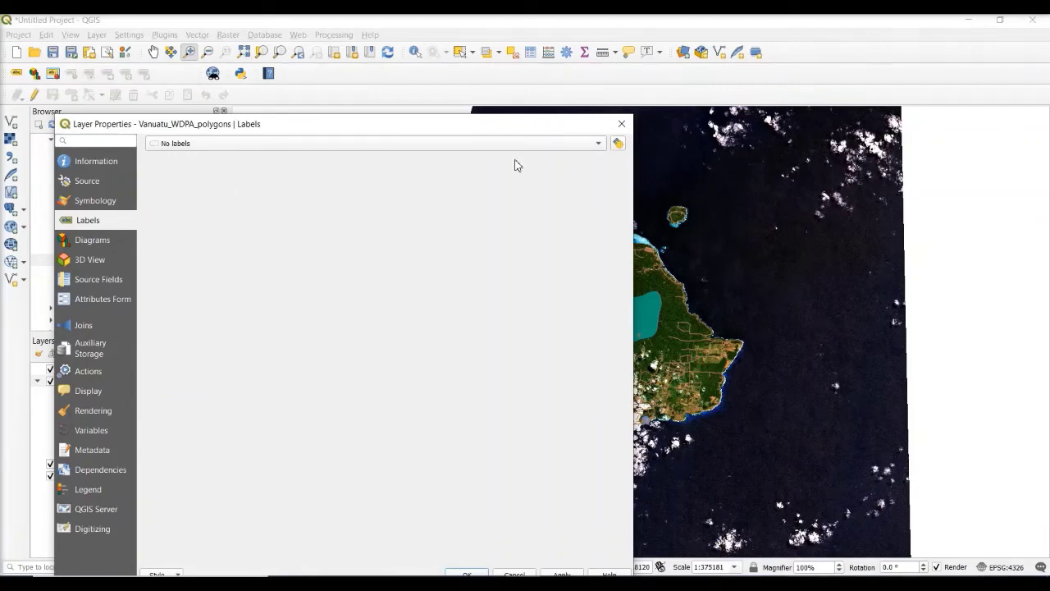
pyautogui.click(599, 144)
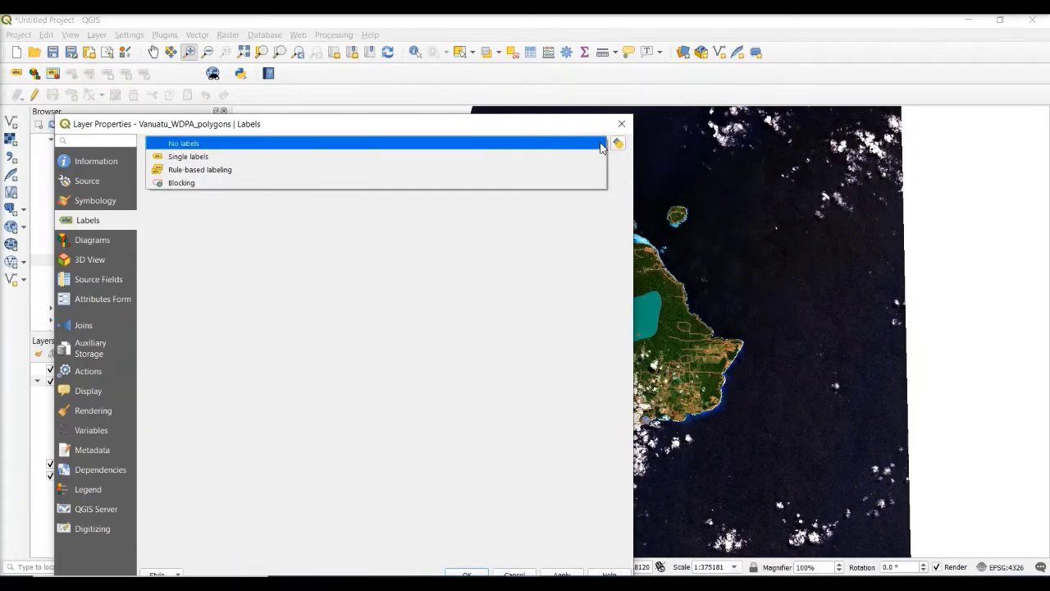
pyautogui.click(515, 156)
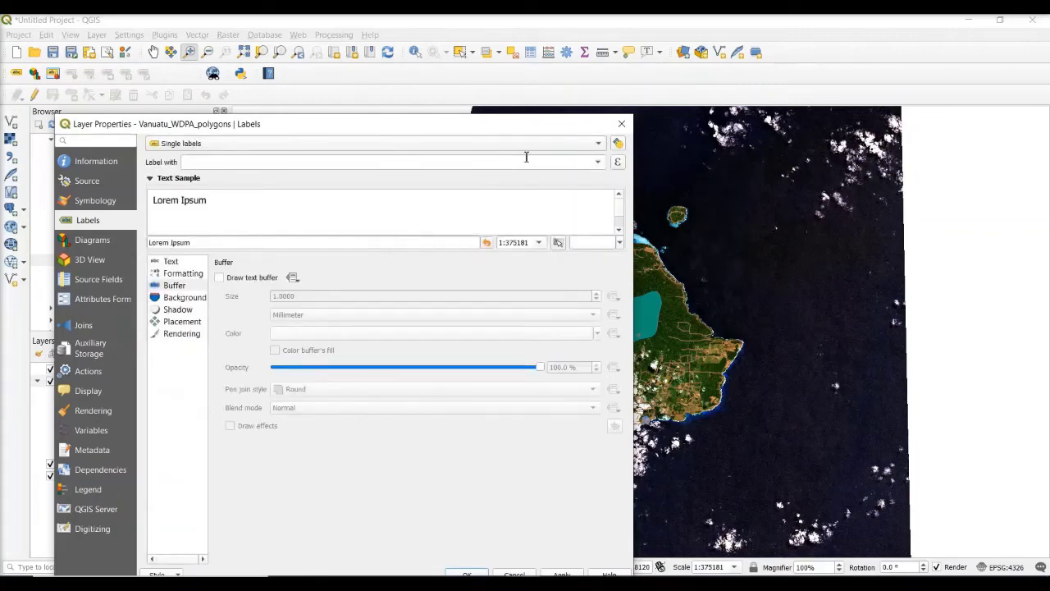
pyautogui.click(599, 162)
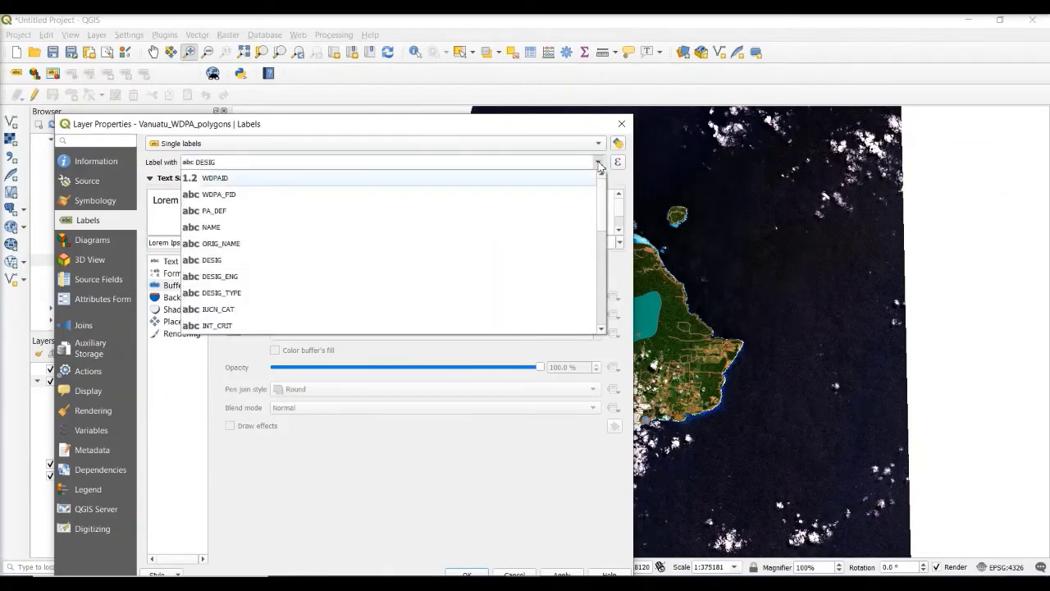
pyautogui.click(517, 226)
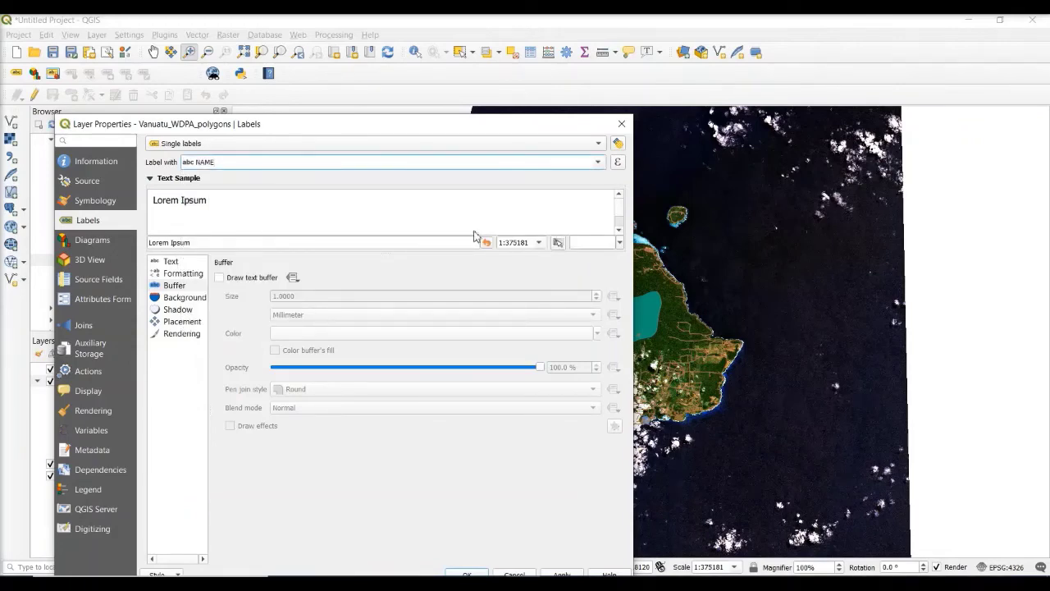
# Step: Set the label text size to 12 points and its opacity to 80%, and apply the labels to the polygons layer
pyautogui.click(174, 263)
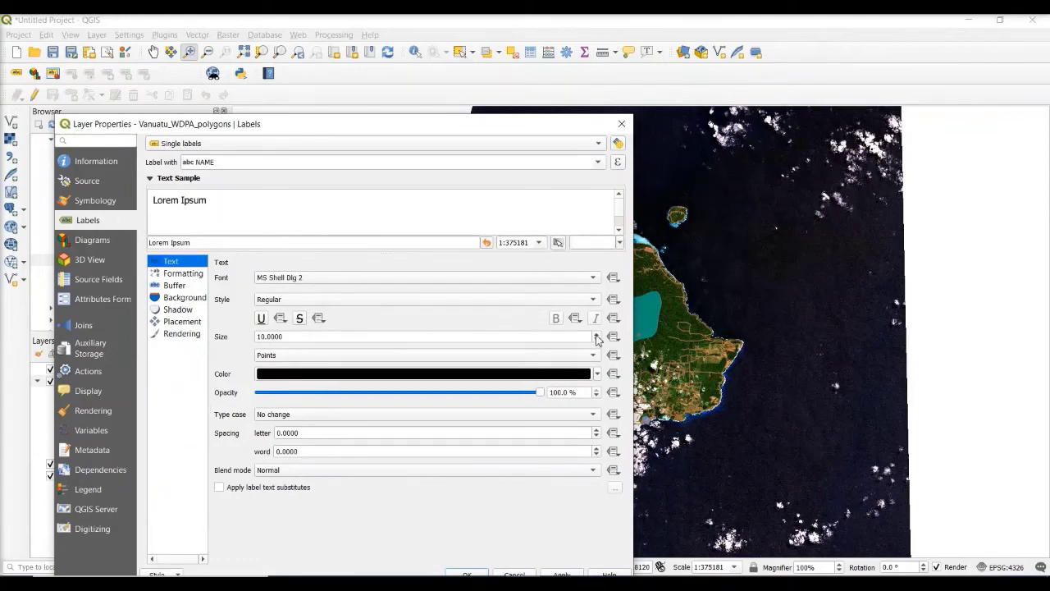
pyautogui.click(596, 335)
pyautogui.click(596, 335)
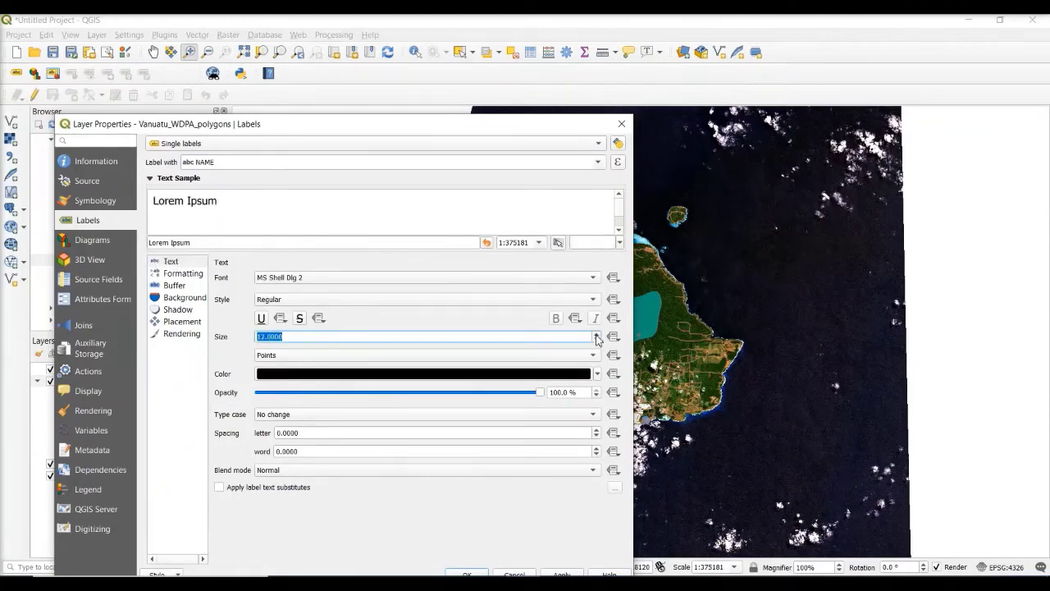
pyautogui.click(490, 397)
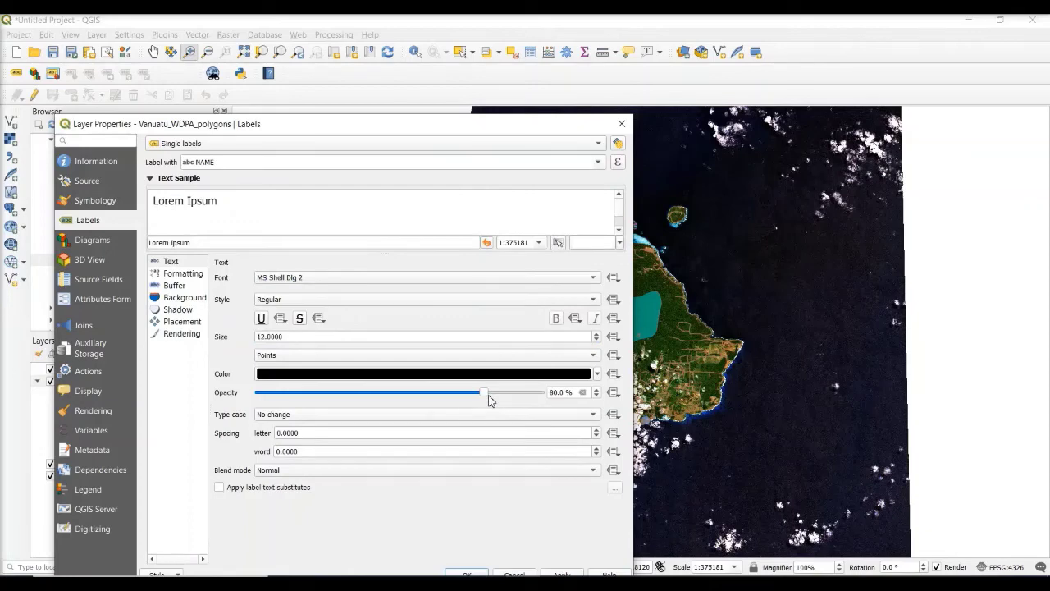
pyautogui.moveTo(516, 124); pyautogui.dragTo(483, 67)
pyautogui.click(518, 520)
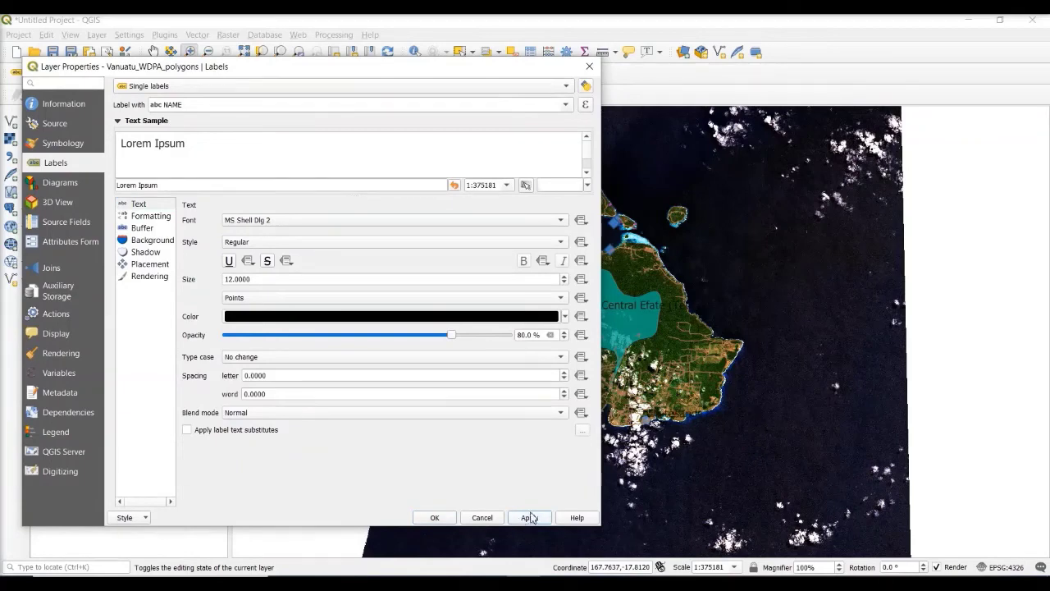
pyautogui.click(435, 517)
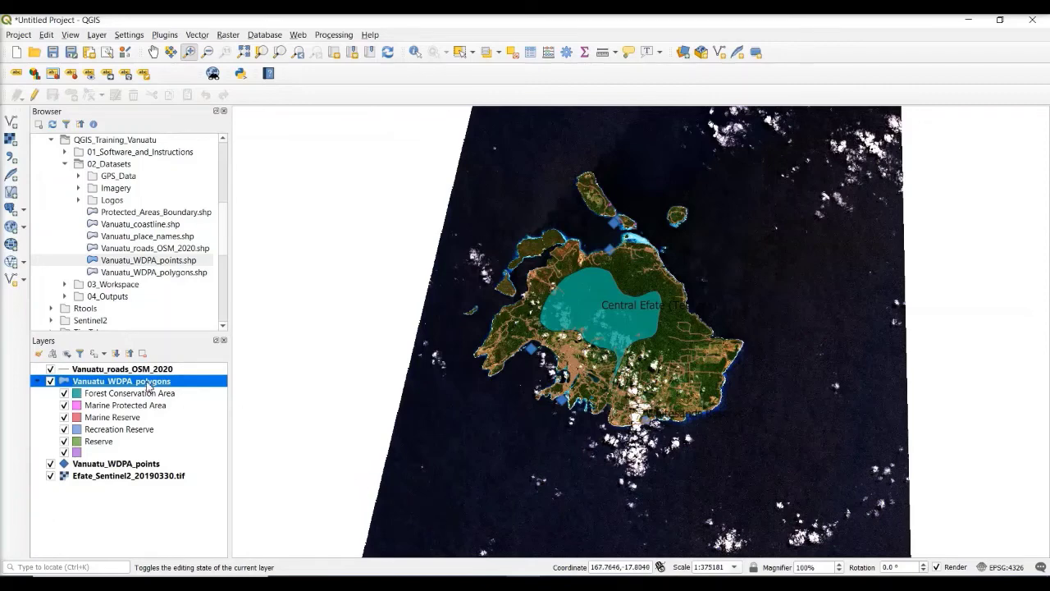
# Step: Add a text buffer with 80% opacity to the Vanuatu_WDPA_polygons layer's labels
pyautogui.rightClick(143, 383)
pyautogui.click(172, 378)
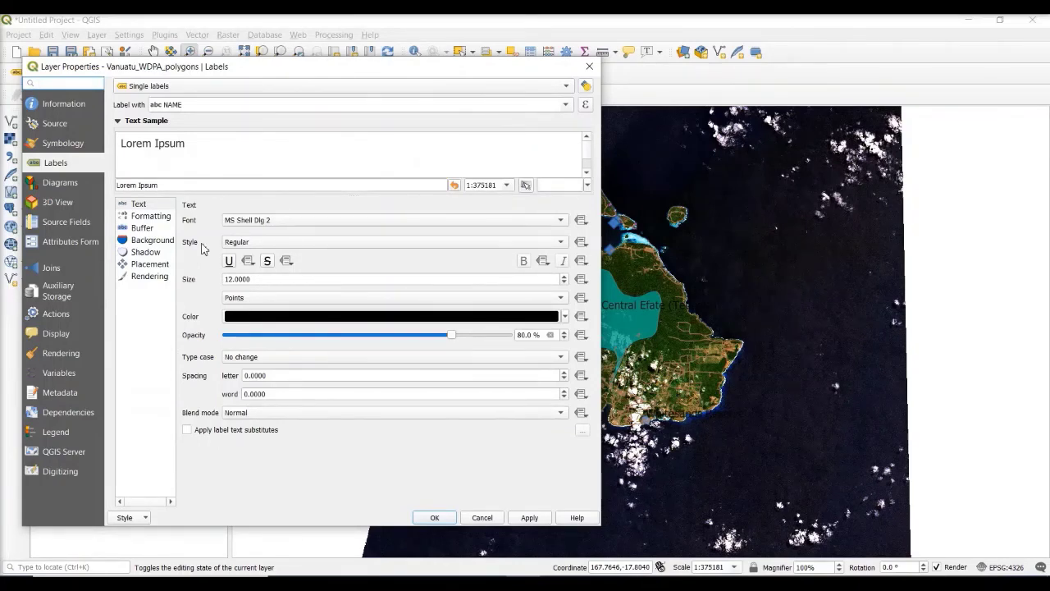
pyautogui.click(147, 229)
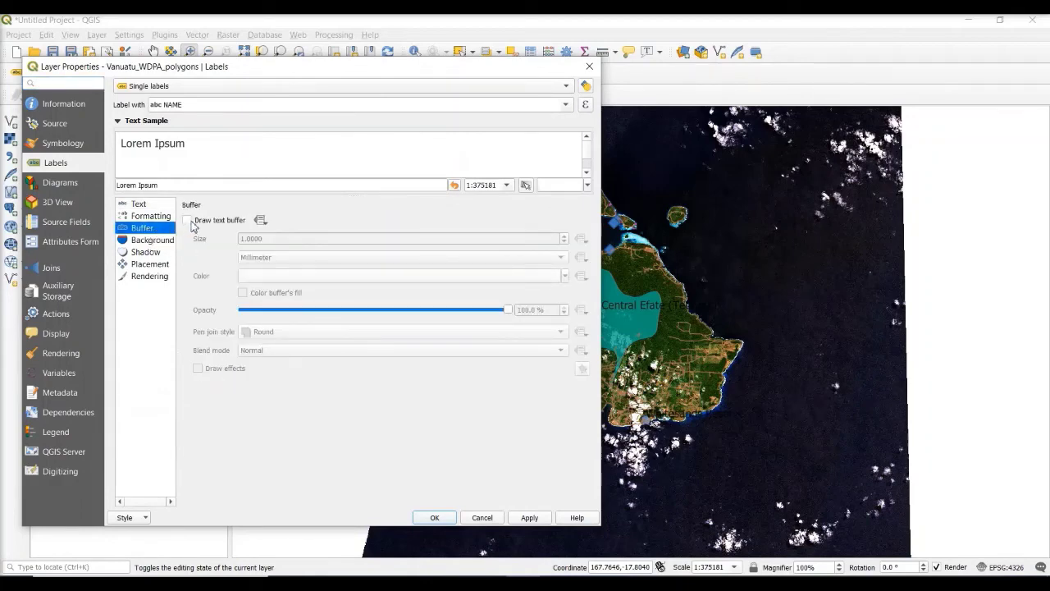
pyautogui.click(187, 220)
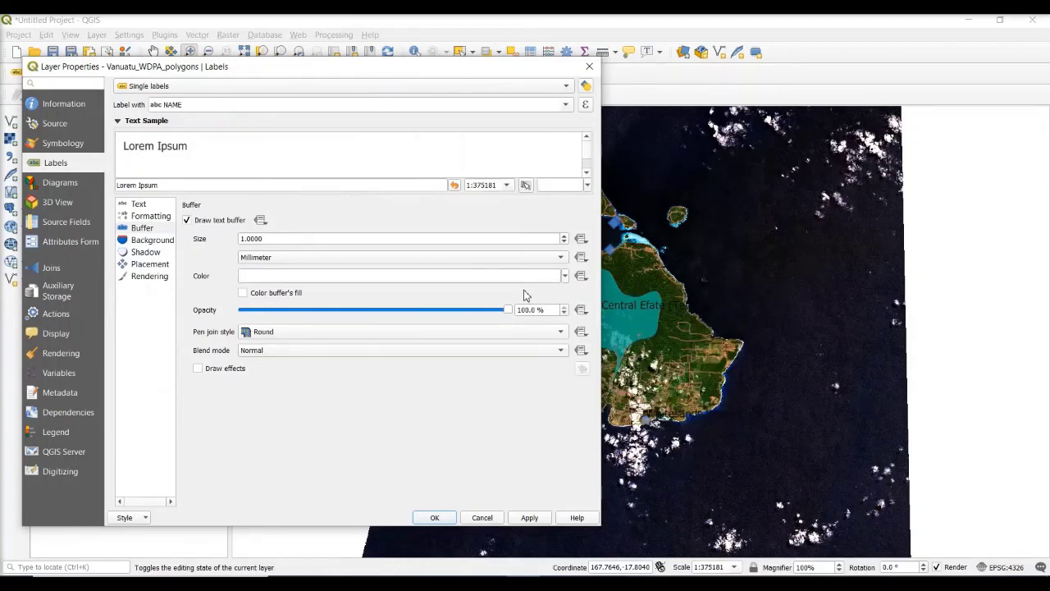
pyautogui.click(451, 312)
pyautogui.click(452, 312)
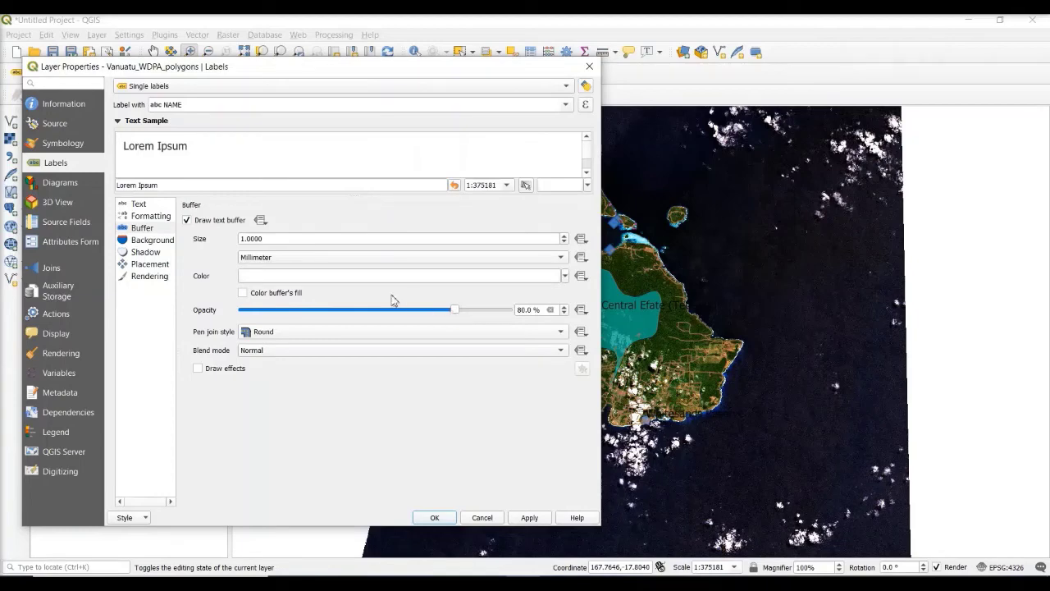
# Step: Wrap the polygon labels on the space character, set their alignment to Center, and accept the label settings
pyautogui.click(150, 217)
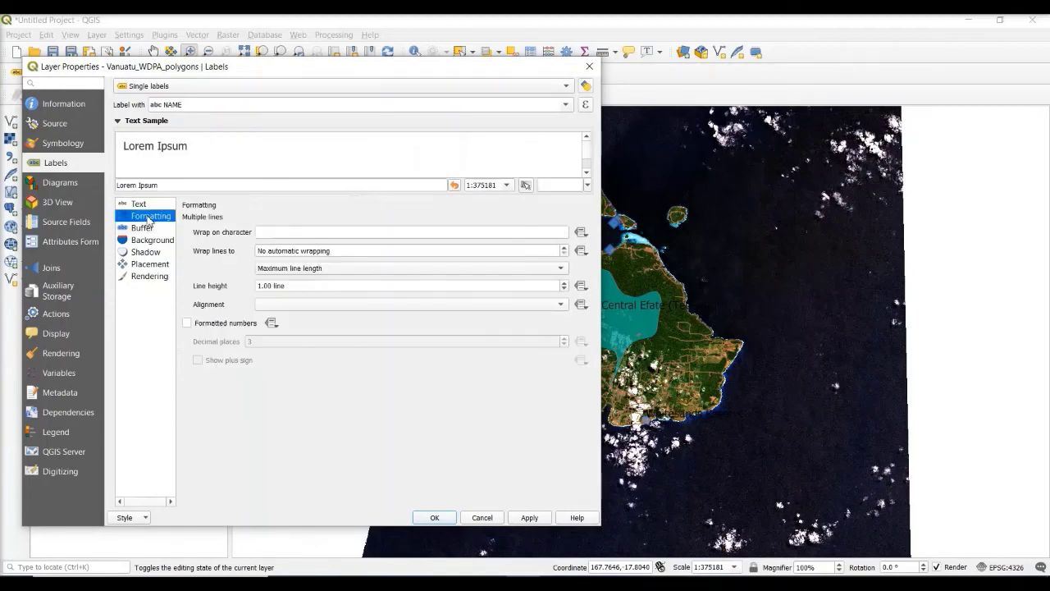
pyautogui.click(283, 233)
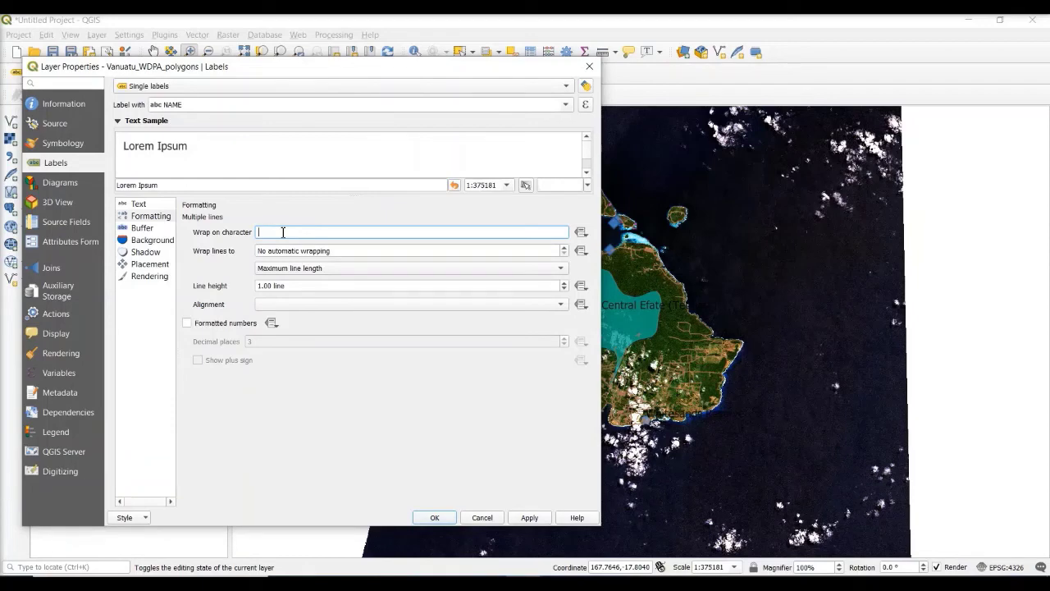
pyautogui.click(563, 305)
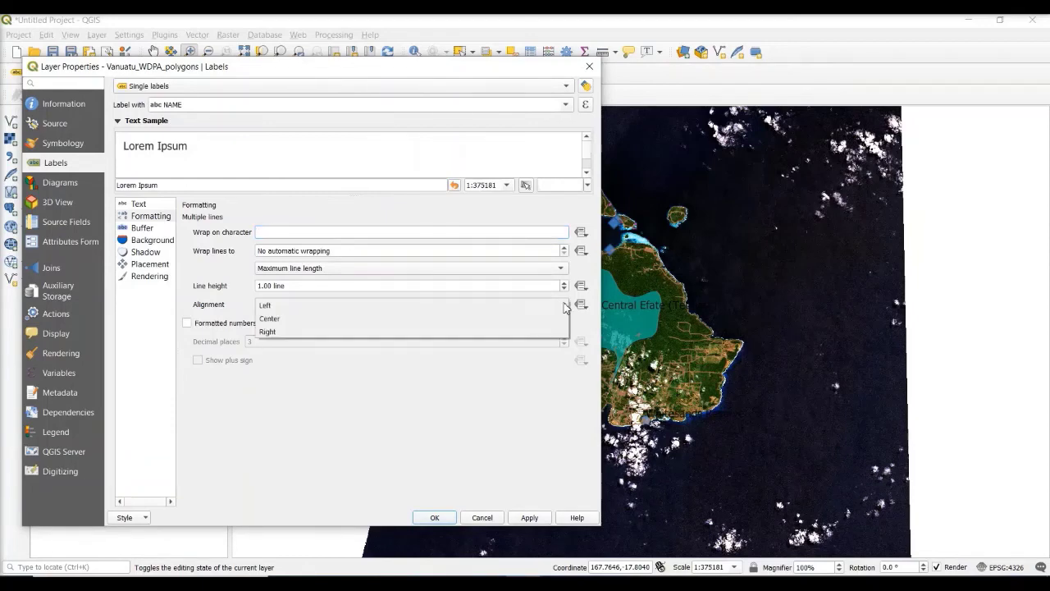
pyautogui.click(528, 319)
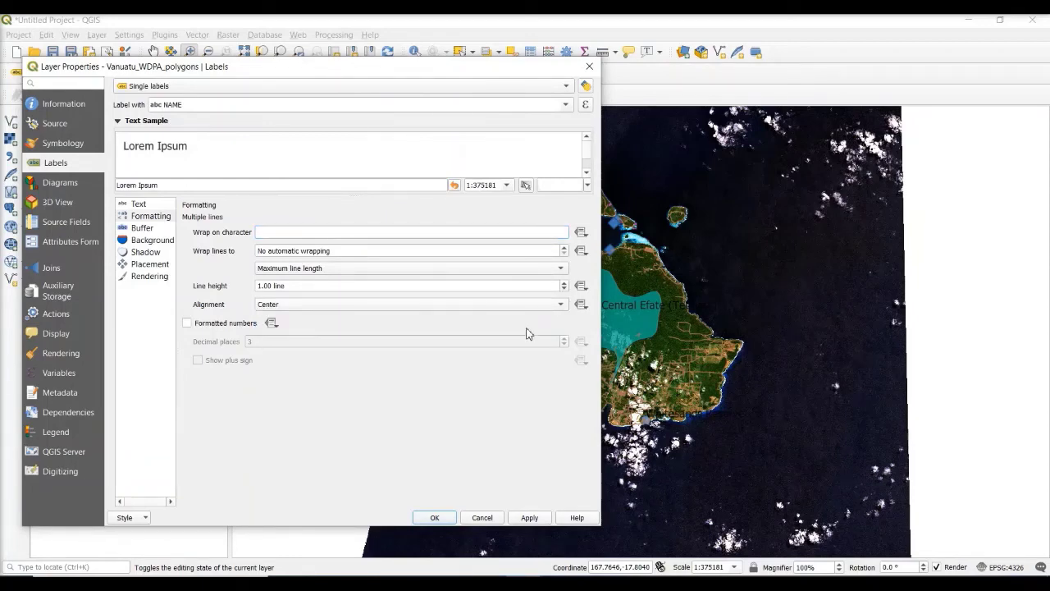
pyautogui.click(523, 518)
pyautogui.click(522, 518)
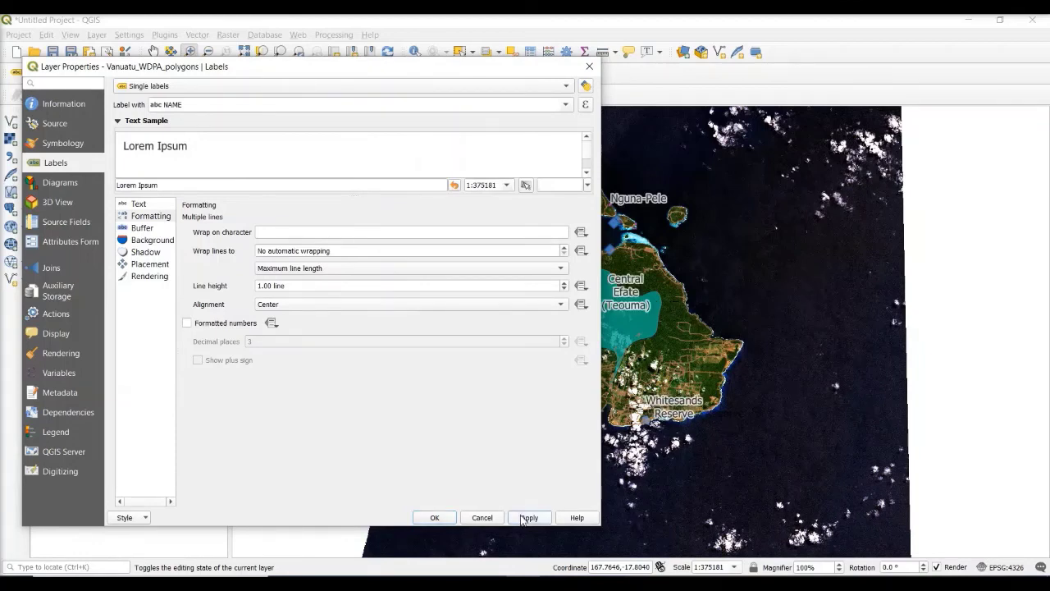
pyautogui.click(435, 518)
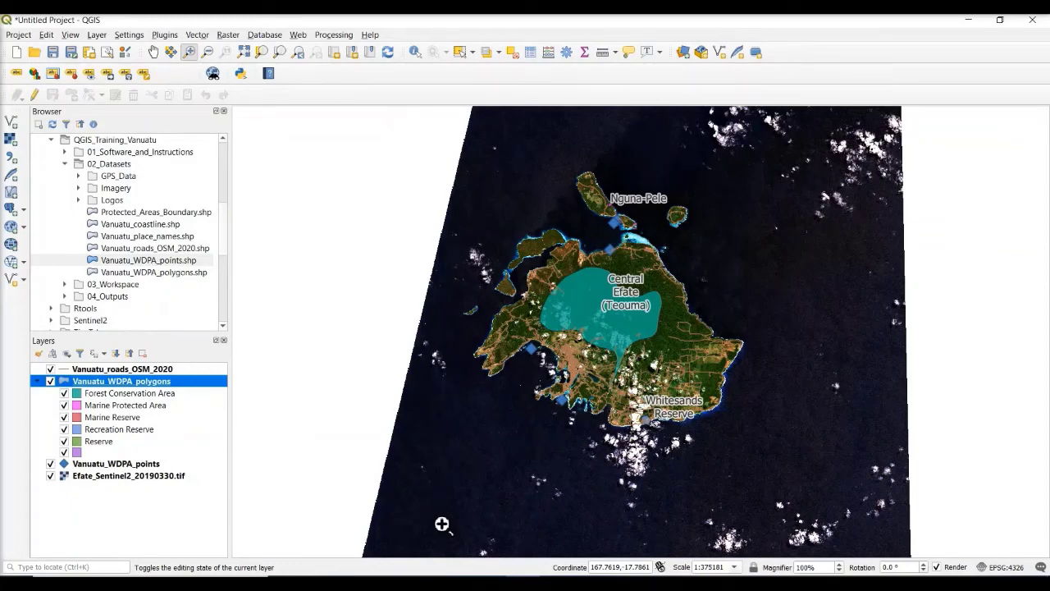
# Step: Enable single labels for the Vanuatu_WDPA_points layer using the NAME field
pyautogui.rightClick(92, 465)
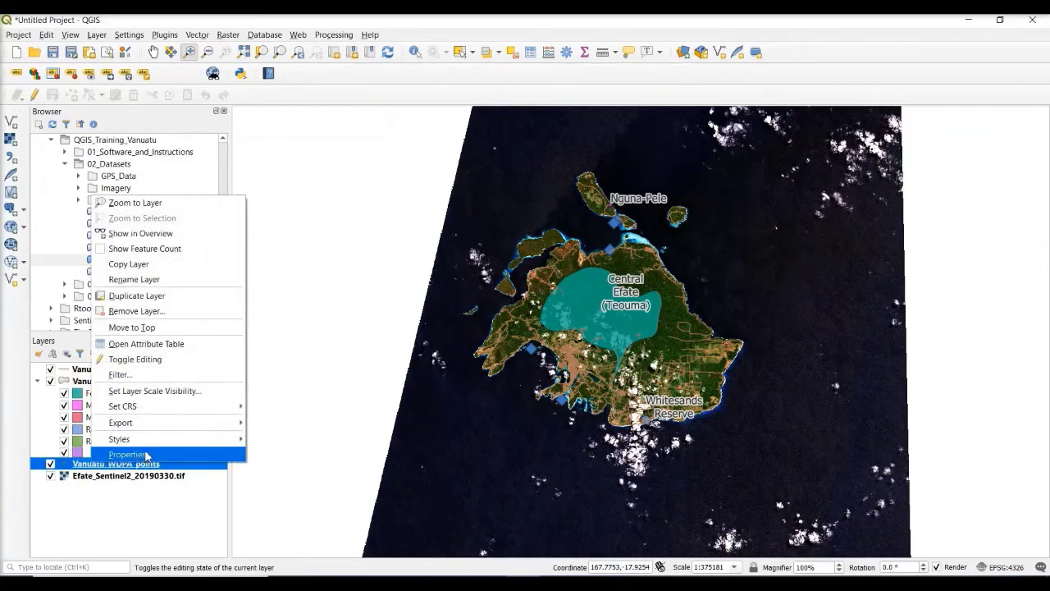
pyautogui.click(147, 456)
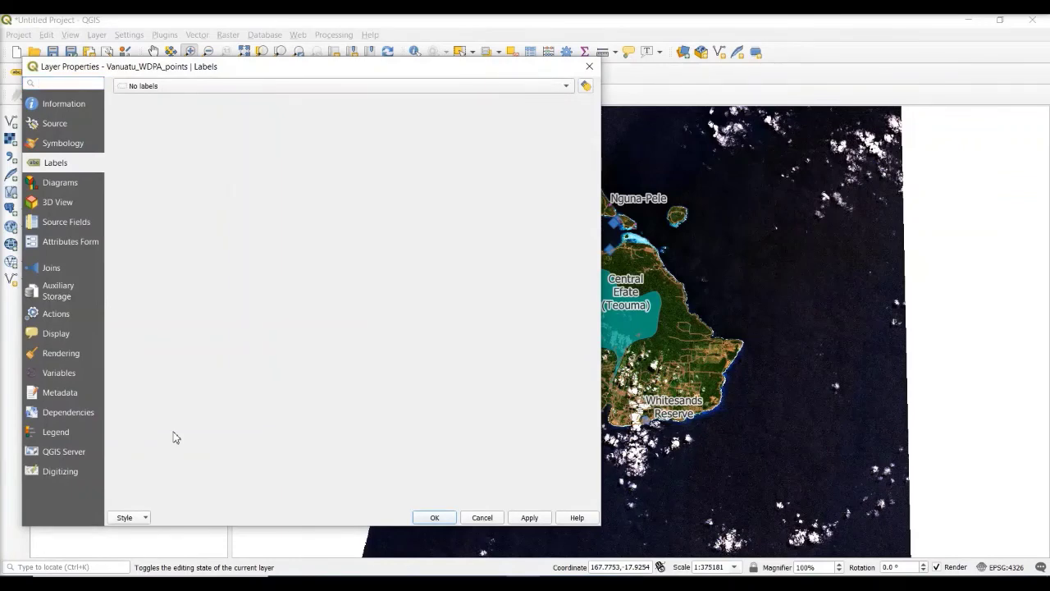
pyautogui.click(568, 85)
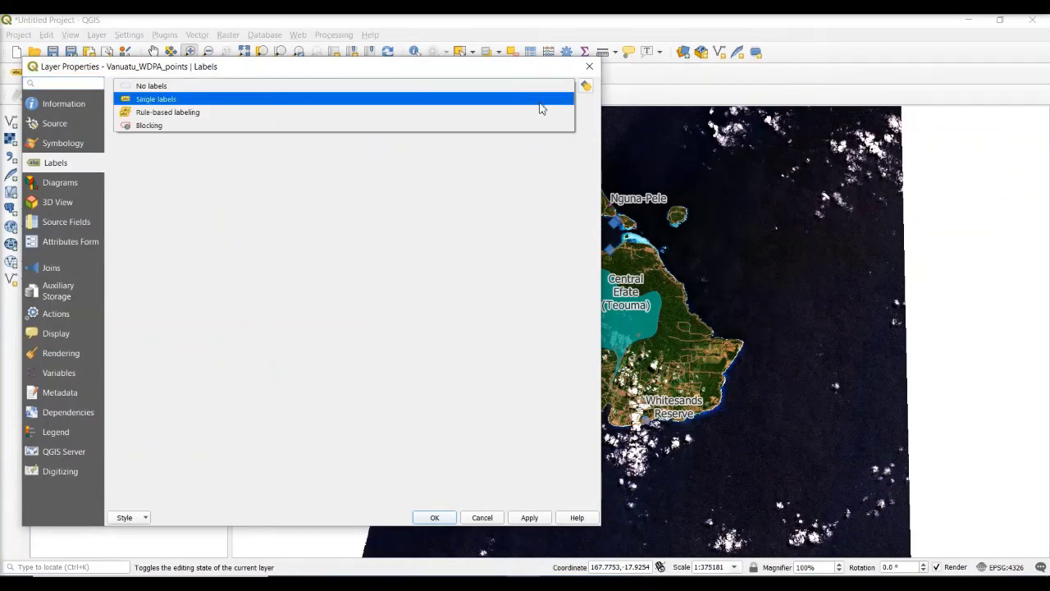
pyautogui.click(540, 102)
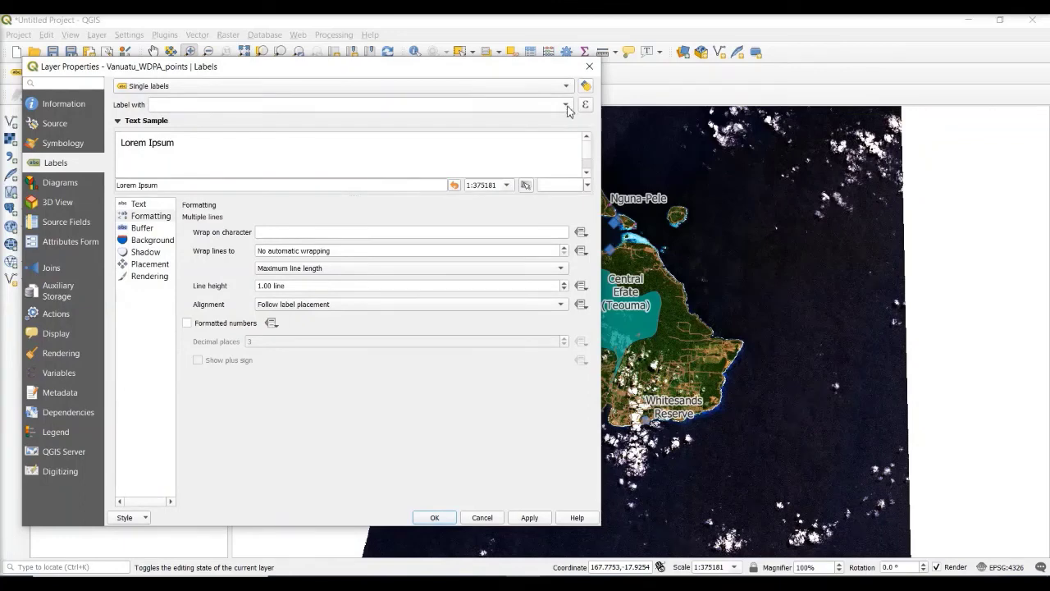
pyautogui.click(566, 106)
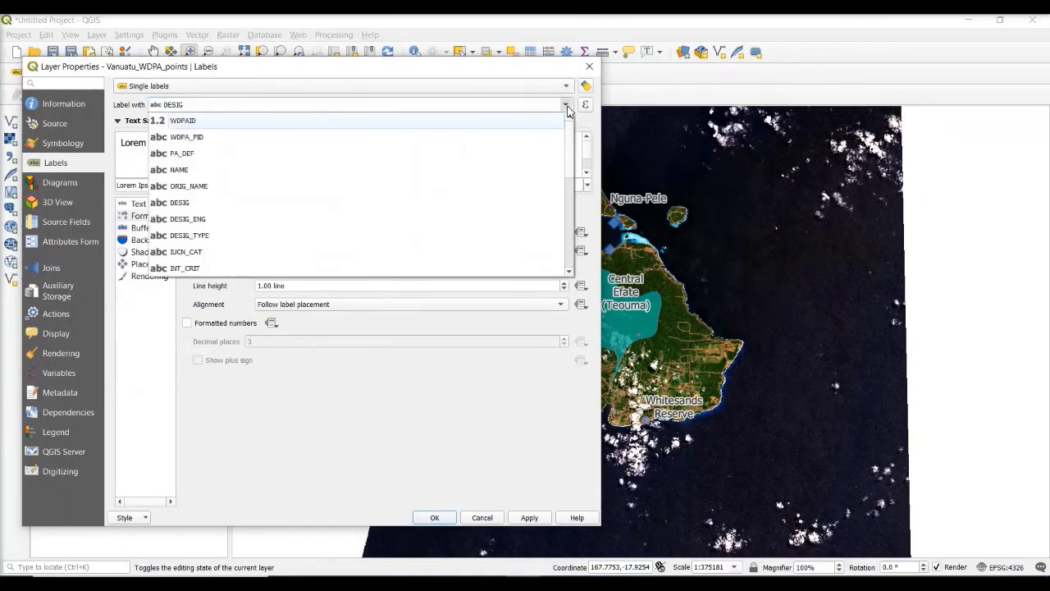
pyautogui.click(493, 170)
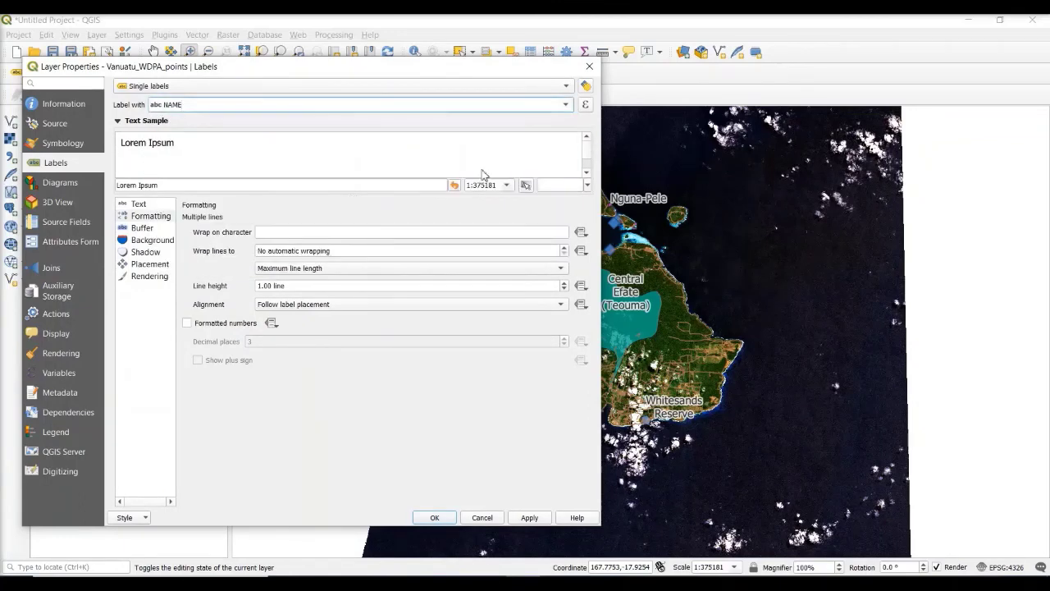
# Step: Set the points layer's label text size to 12 points and its opacity to 80%
pyautogui.click(161, 206)
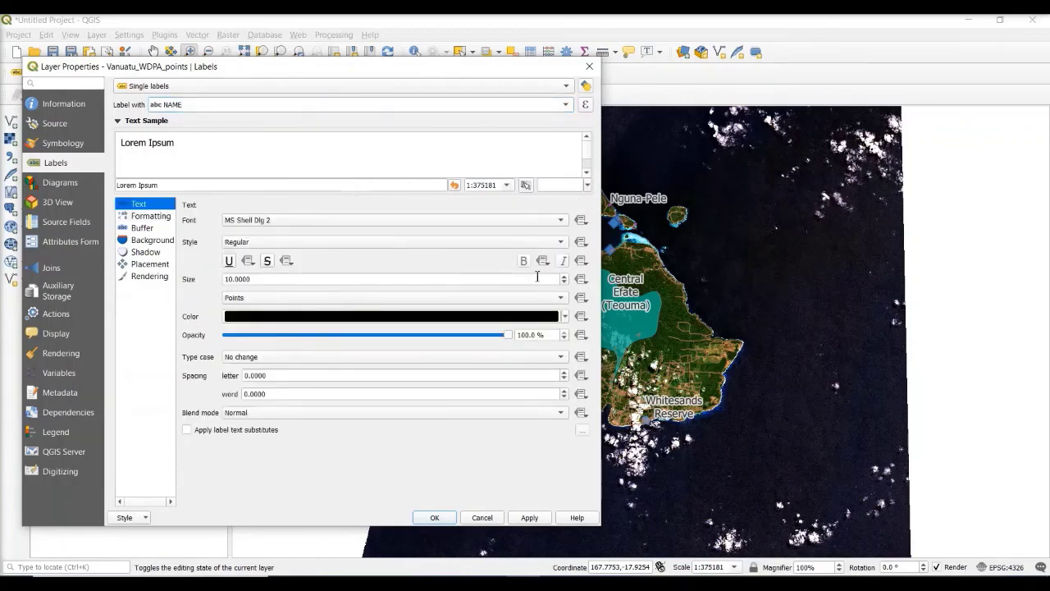
pyautogui.click(565, 277)
pyautogui.click(564, 277)
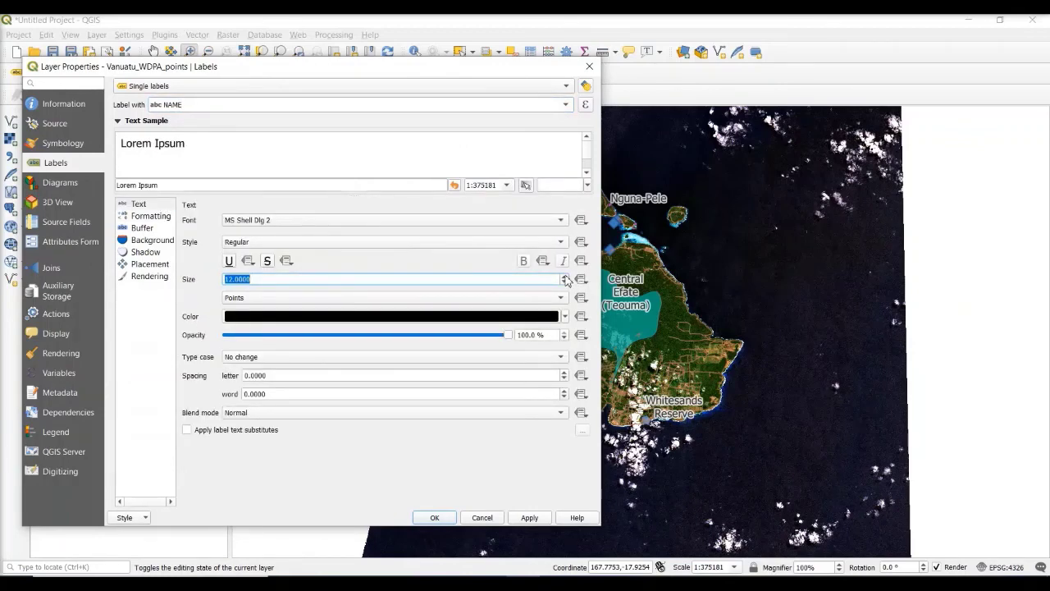
pyautogui.click(460, 338)
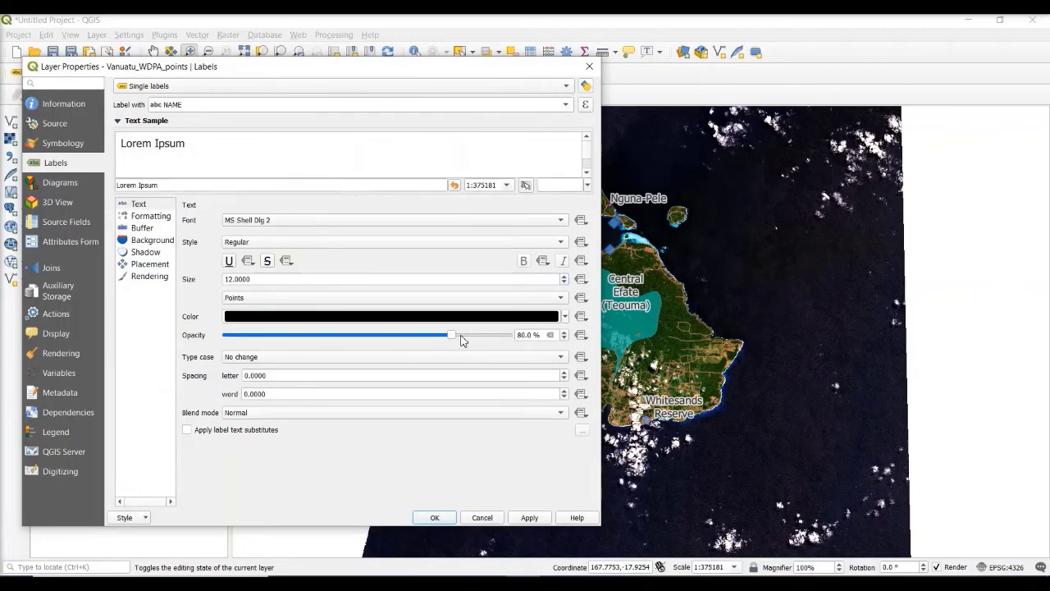
# Step: Wrap the points layer's labels on the space character and set their alignment to Center
pyautogui.click(151, 216)
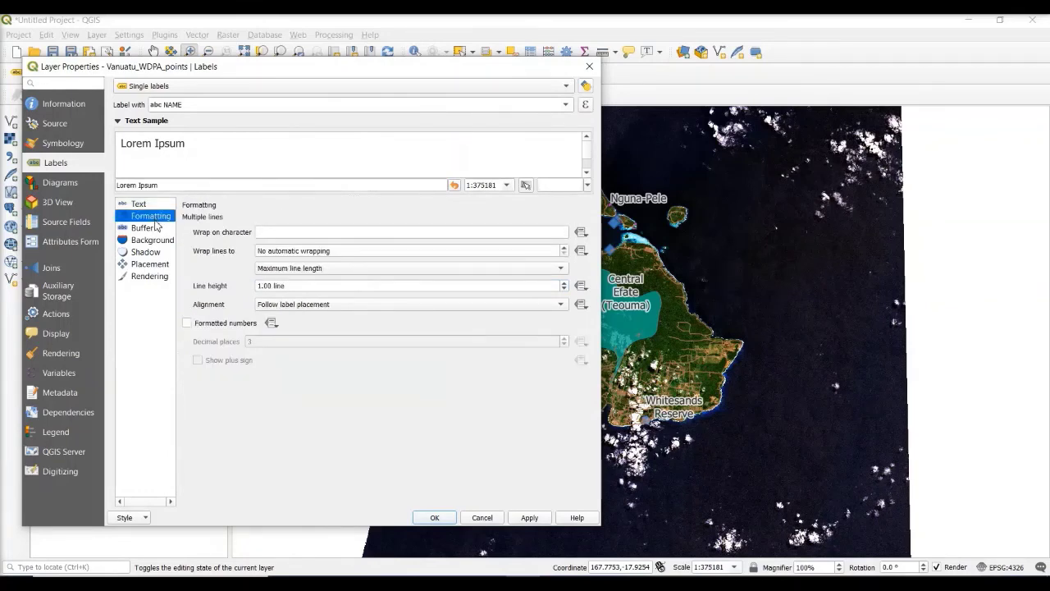
pyautogui.click(279, 232)
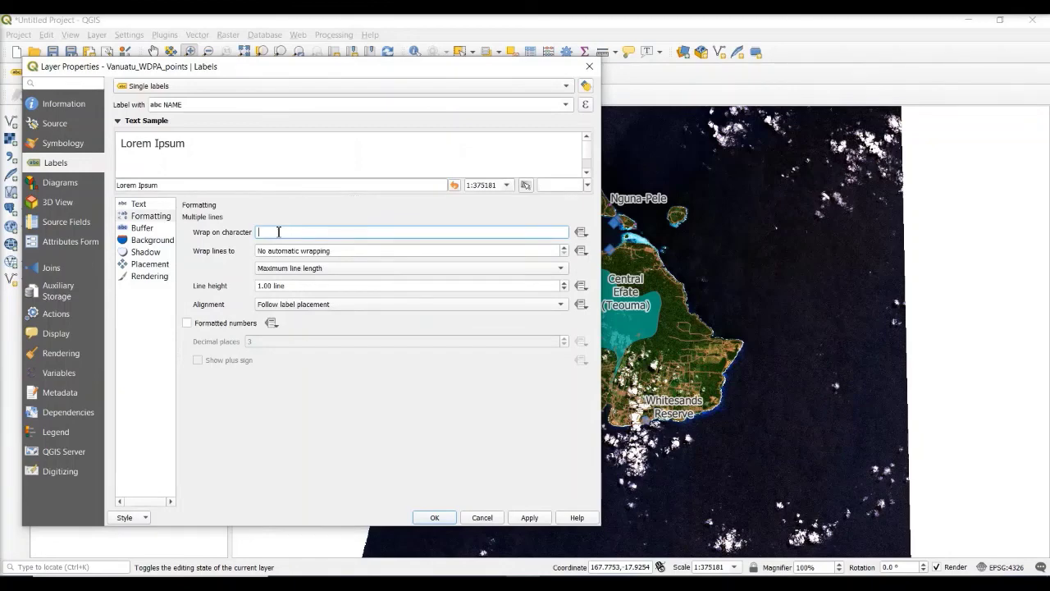
pyautogui.click(561, 304)
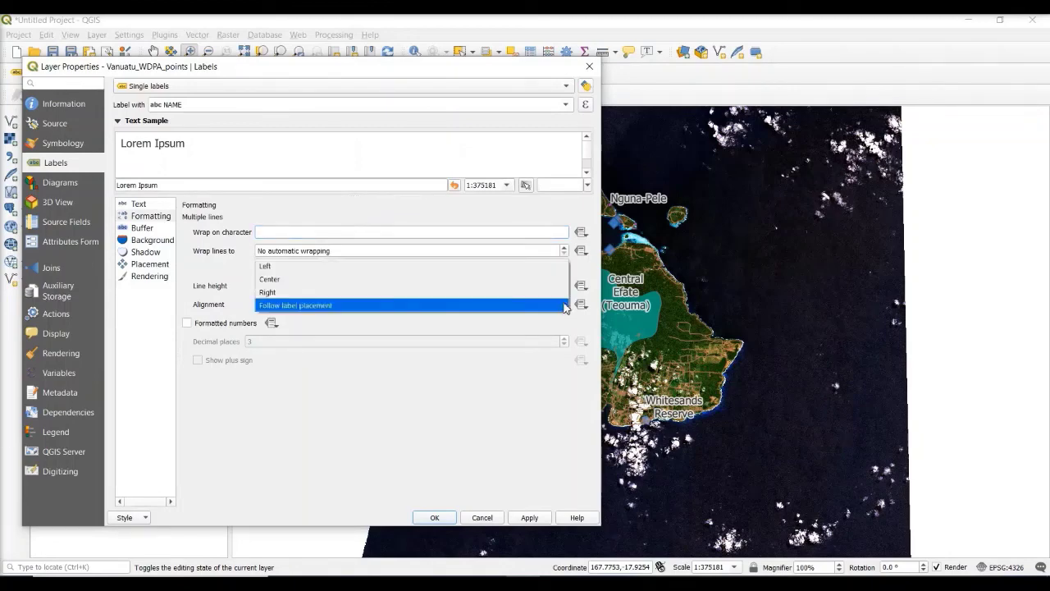
pyautogui.click(504, 279)
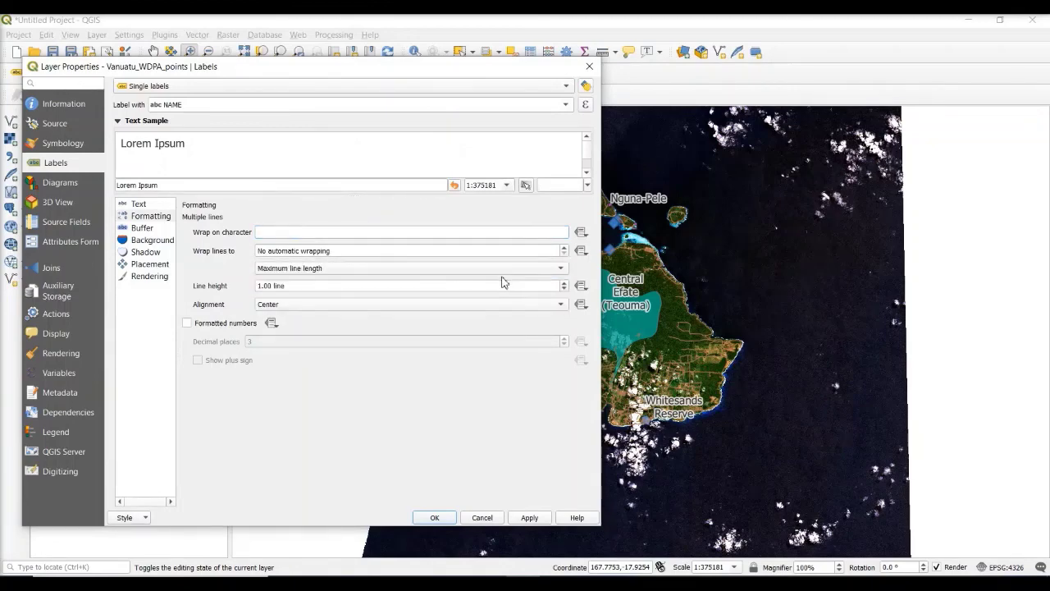
# Step: Draw a text buffer with 80% opacity around the points layer's labels and accept the label settings
pyautogui.click(141, 229)
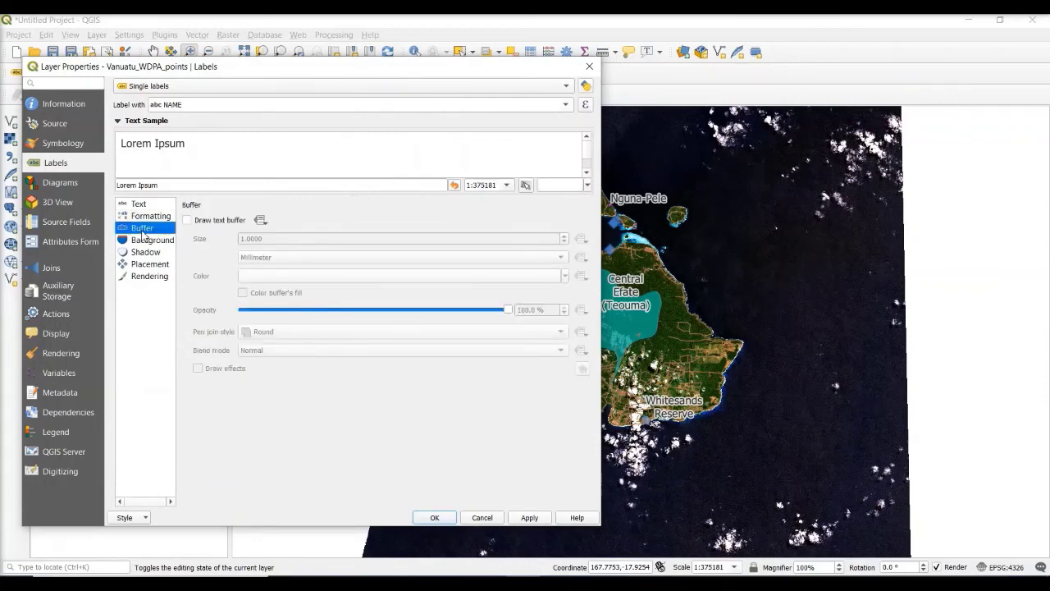
pyautogui.click(187, 220)
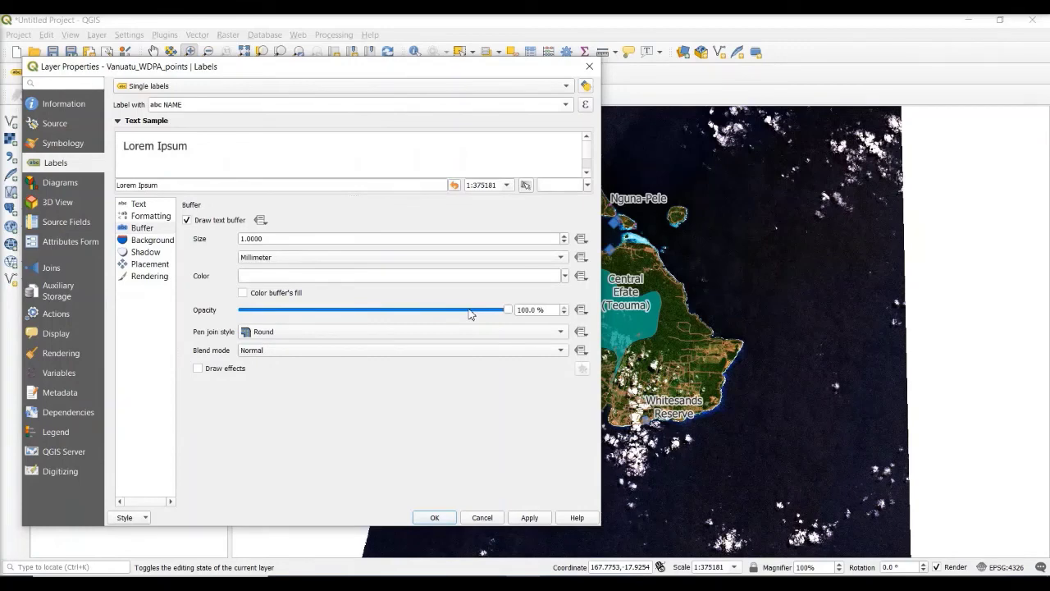
pyautogui.scroll(-2, 471, 313)
pyautogui.click(530, 518)
pyautogui.click(529, 518)
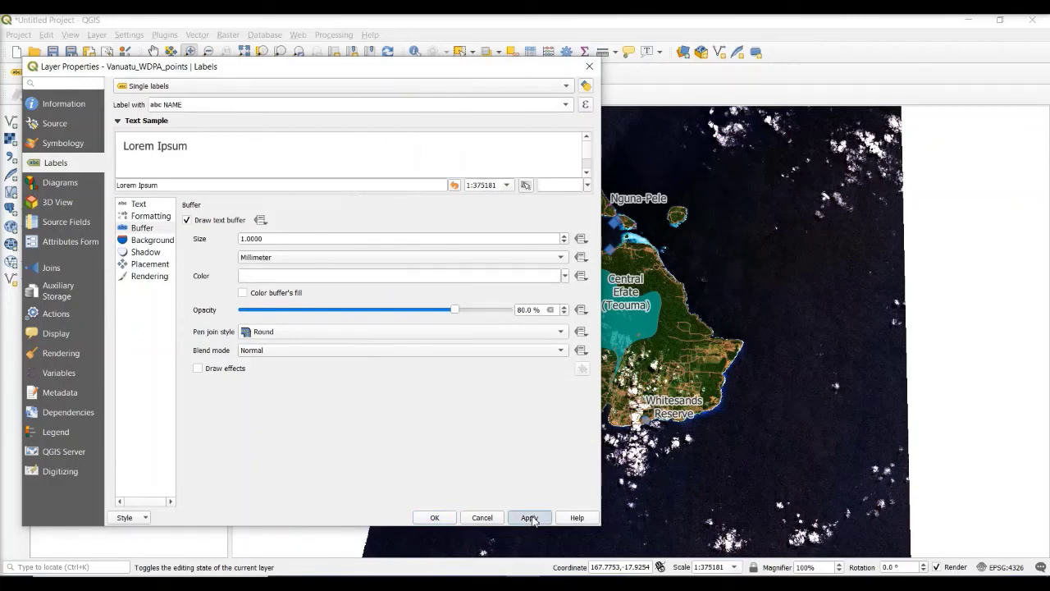
pyautogui.click(434, 518)
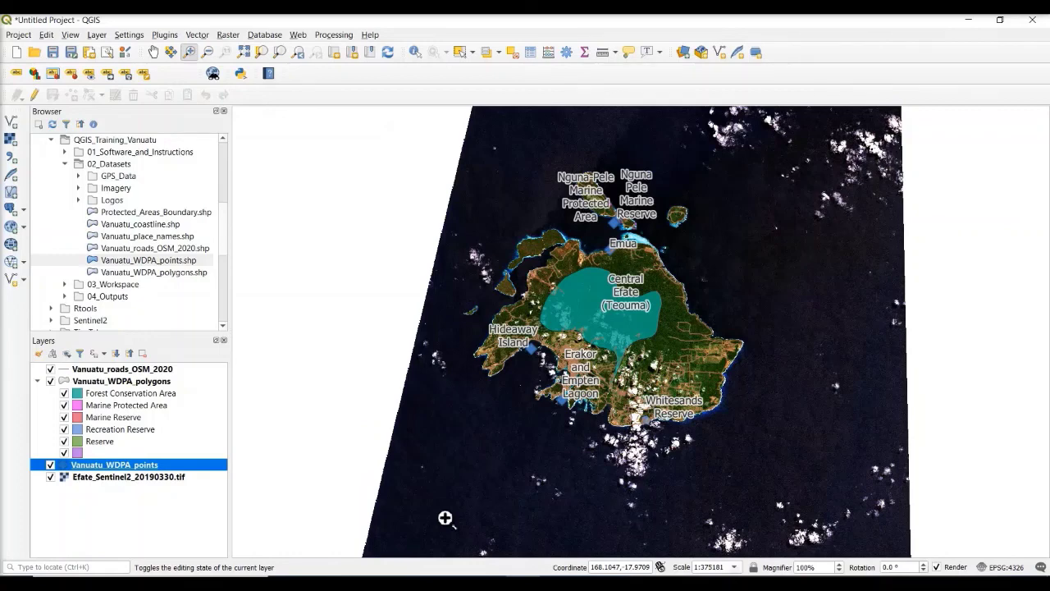
# Step: Save the project as 2020_Vanuatu_WDPA in QGZ format in the 03_Workspace folder
pyautogui.click(14, 38)
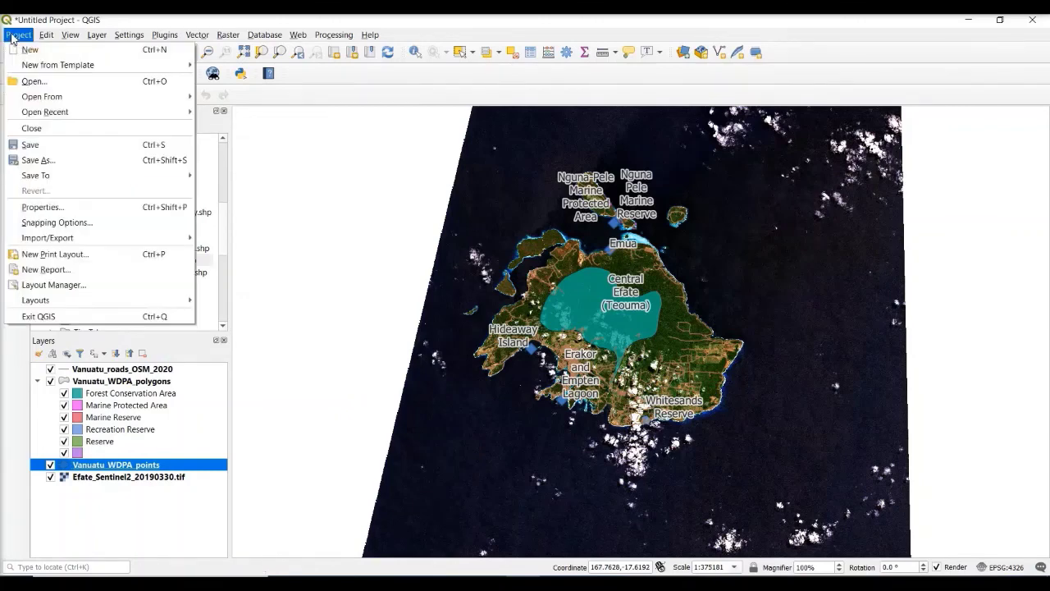
pyautogui.click(31, 145)
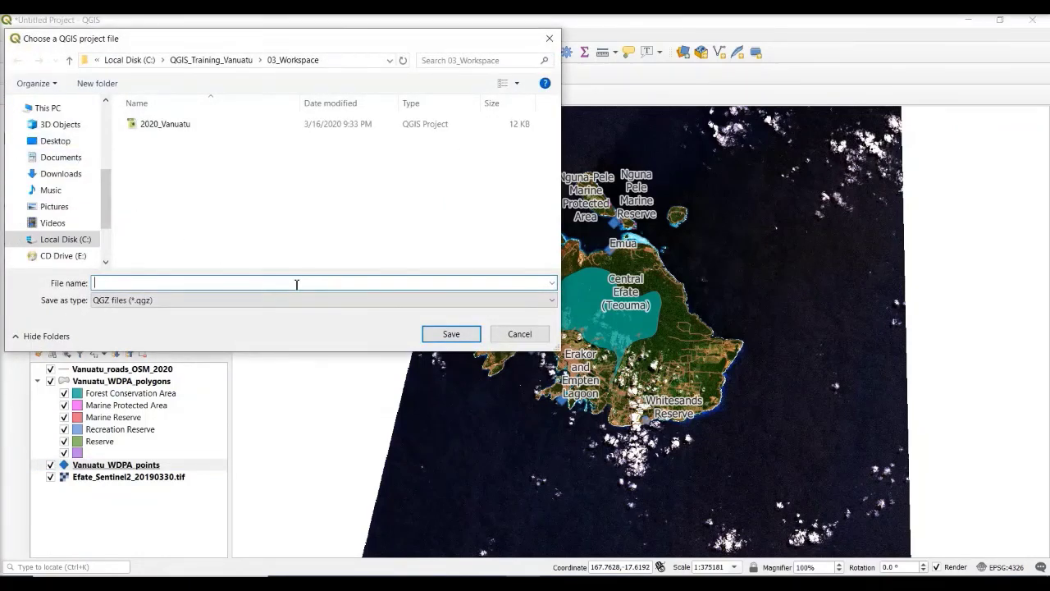
pyautogui.write('20')
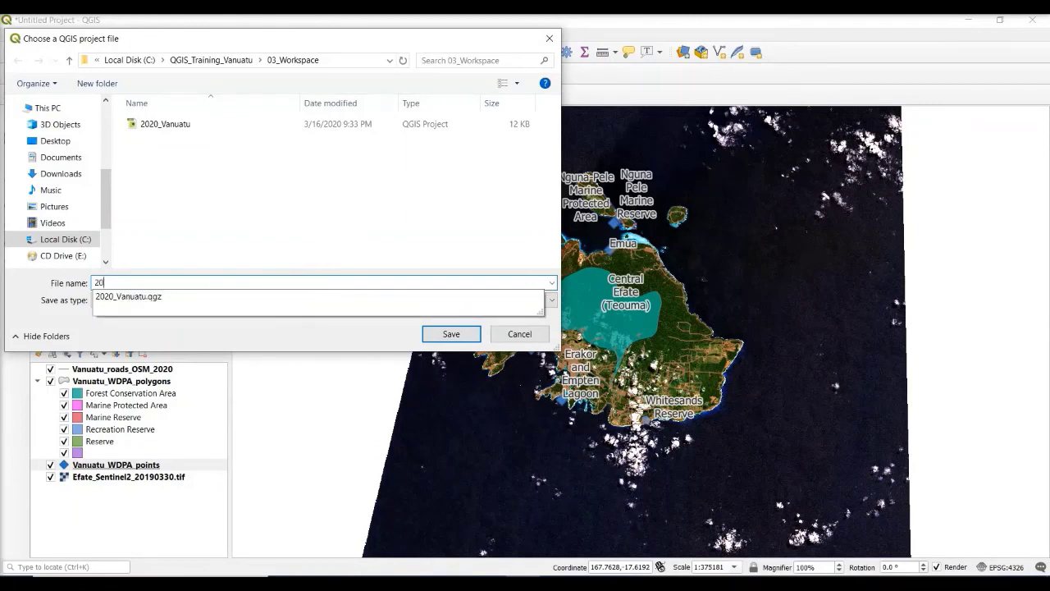
pyautogui.write('20_Vanau')
pyautogui.press('BackSpace')
pyautogui.press('BackSpace')
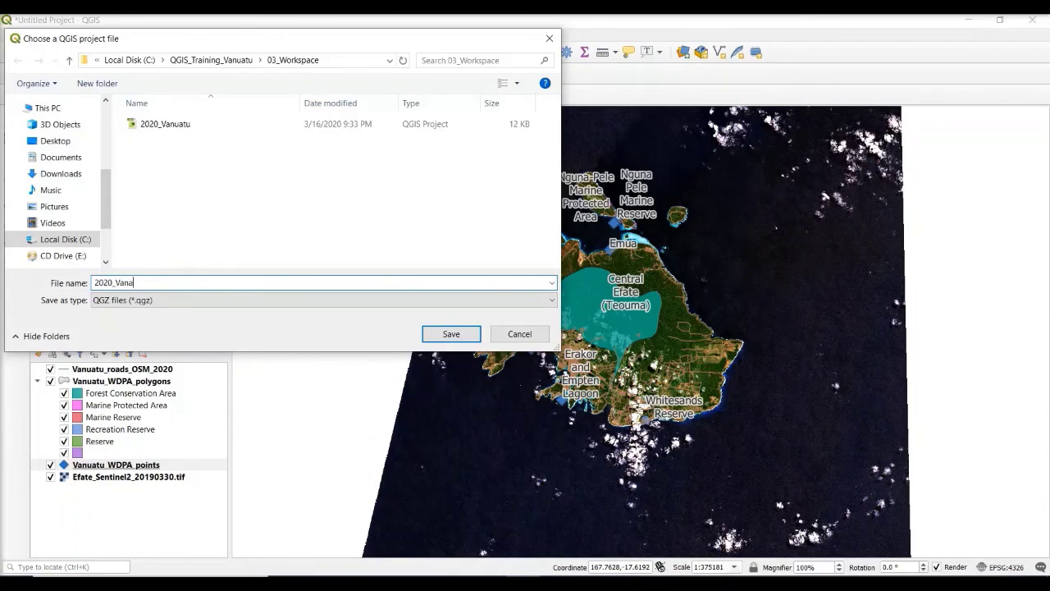
pyautogui.write('uatu')
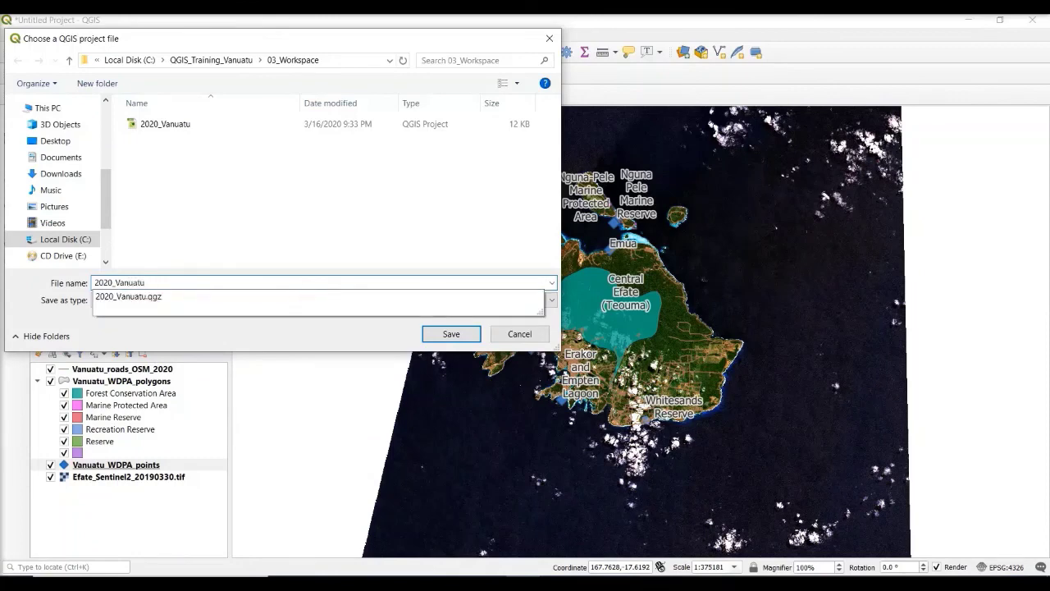
pyautogui.write('_WDPA')
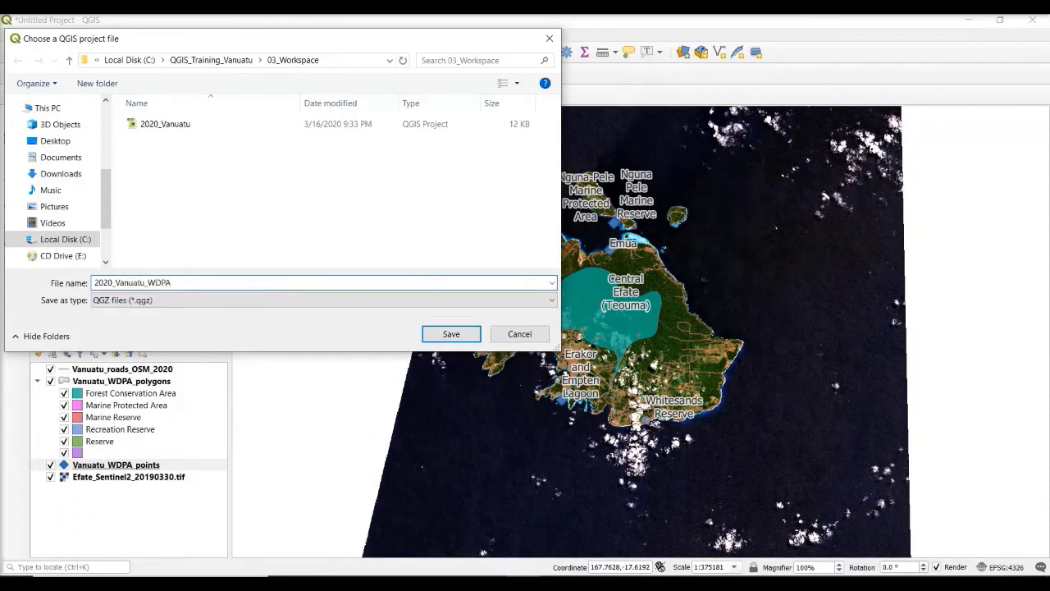
pyautogui.click(452, 334)
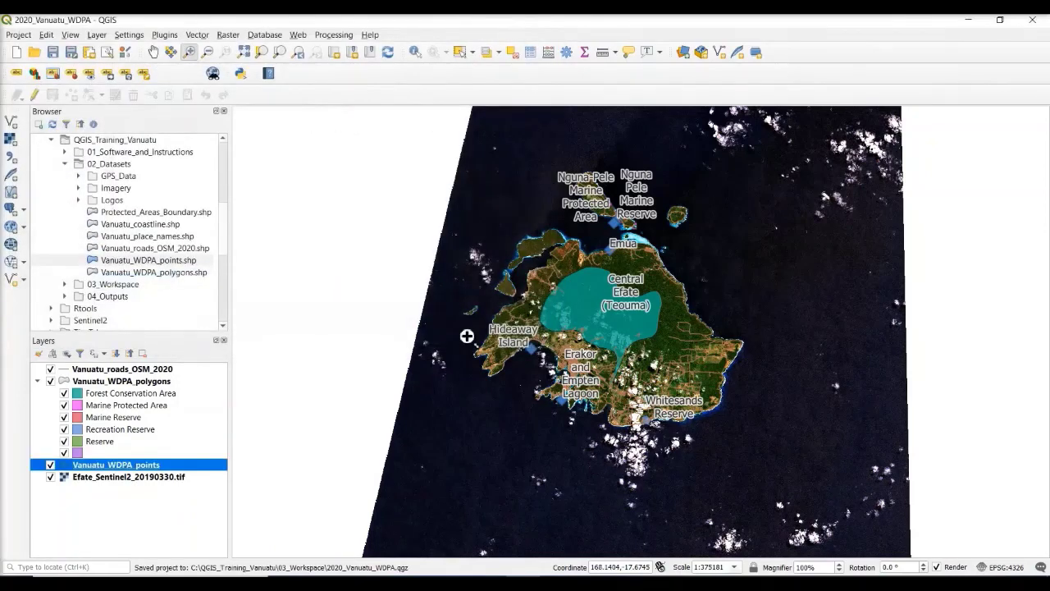